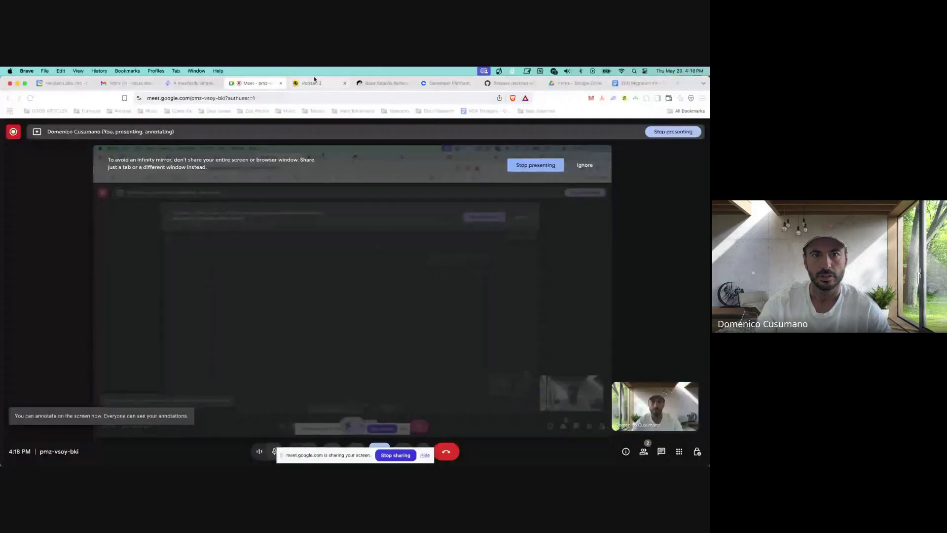
Step: Disconnect the connected wallet from the Claim Your ZEN page
left_click(313, 81)
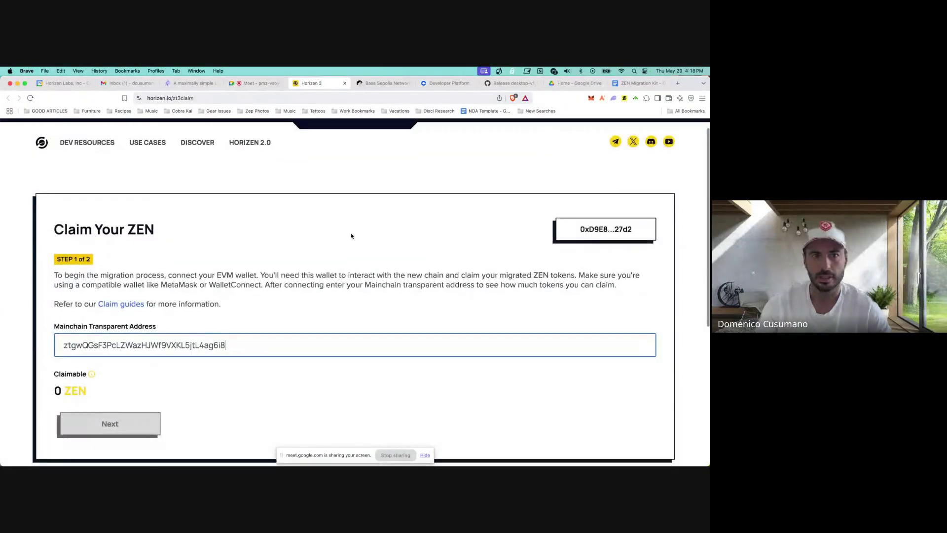
scroll(351, 236, "down", 1)
scroll(351, 236, "up", 1)
left_click(606, 245)
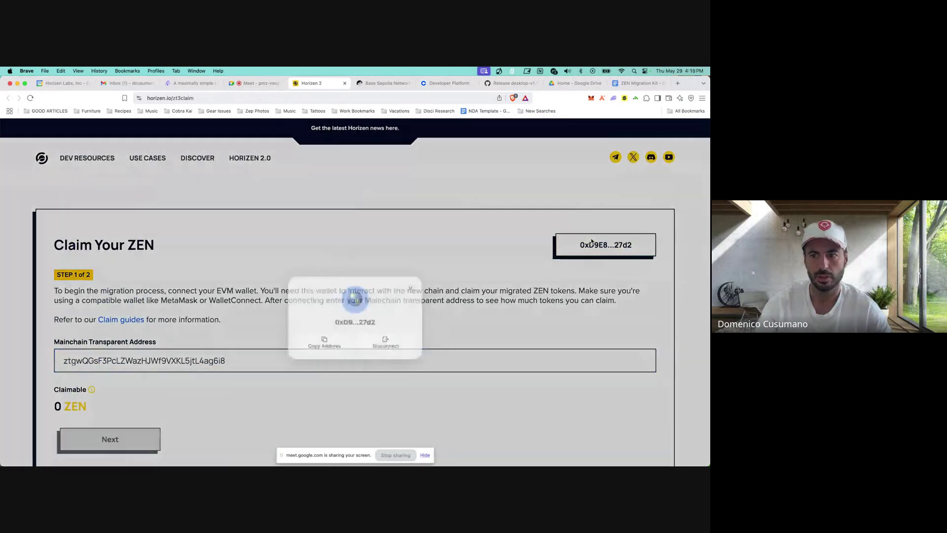
left_click(389, 322)
Step: Delete the entered Mainchain Transparent Address so the claimable amount resets to '- ZEN'
scroll(467, 208, "down", 1)
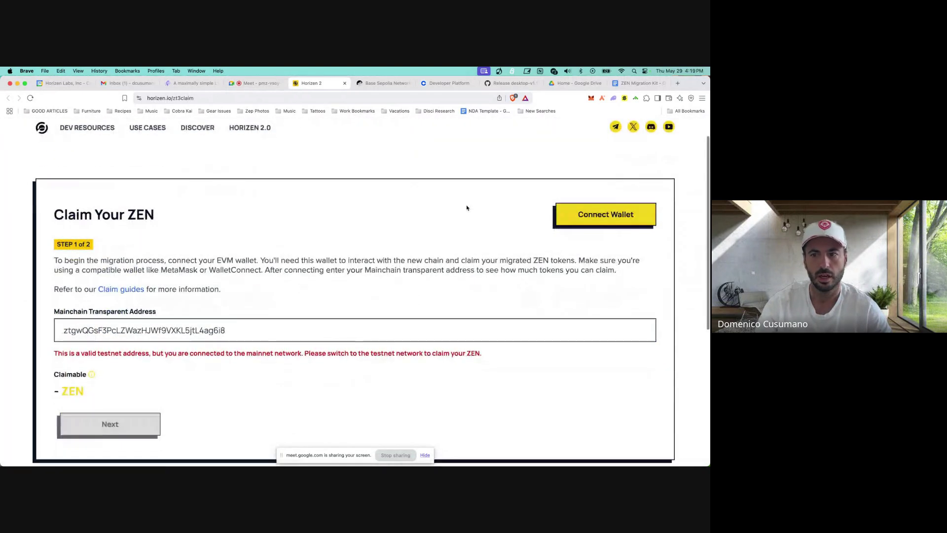
double_click(144, 323)
key("BackSpace")
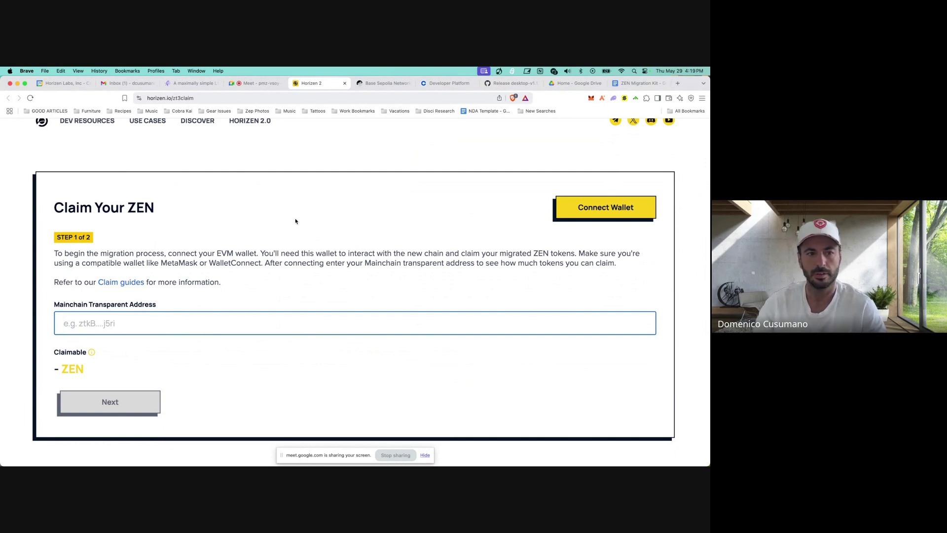
scroll(433, 290, "up", 2)
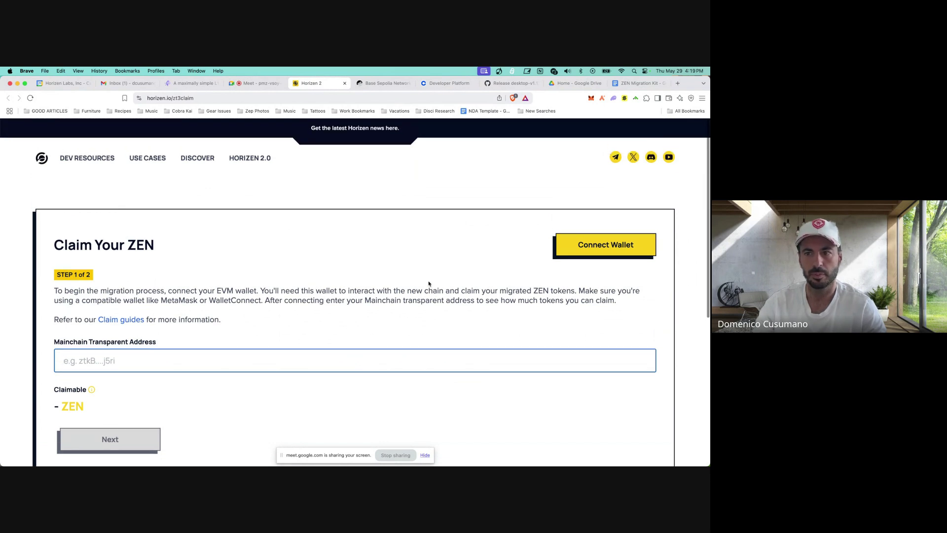
scroll(429, 284, "down", 1)
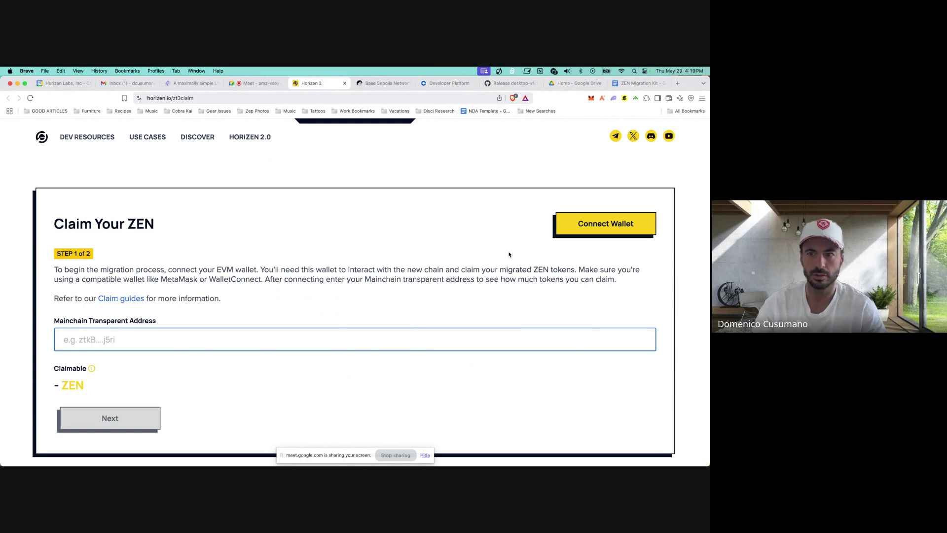
scroll(475, 275, "up", 1)
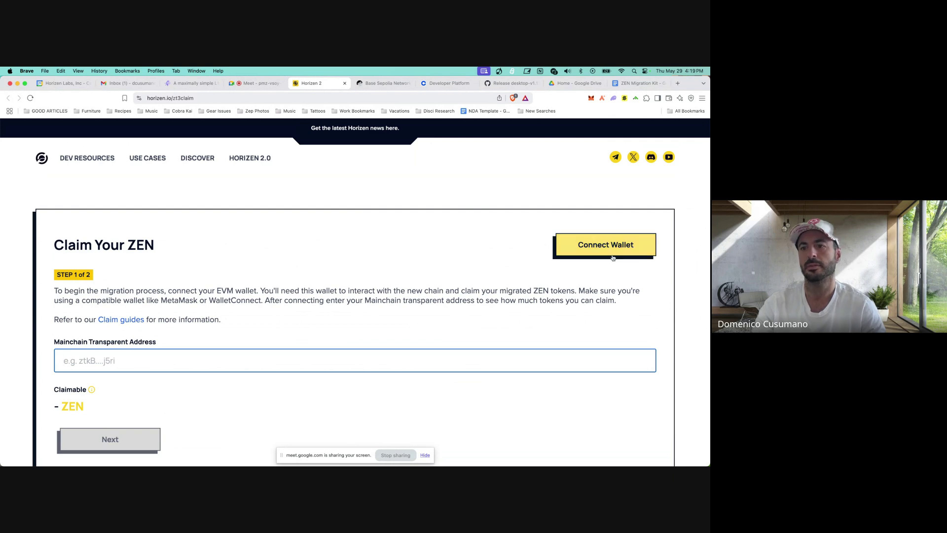
left_click(591, 99)
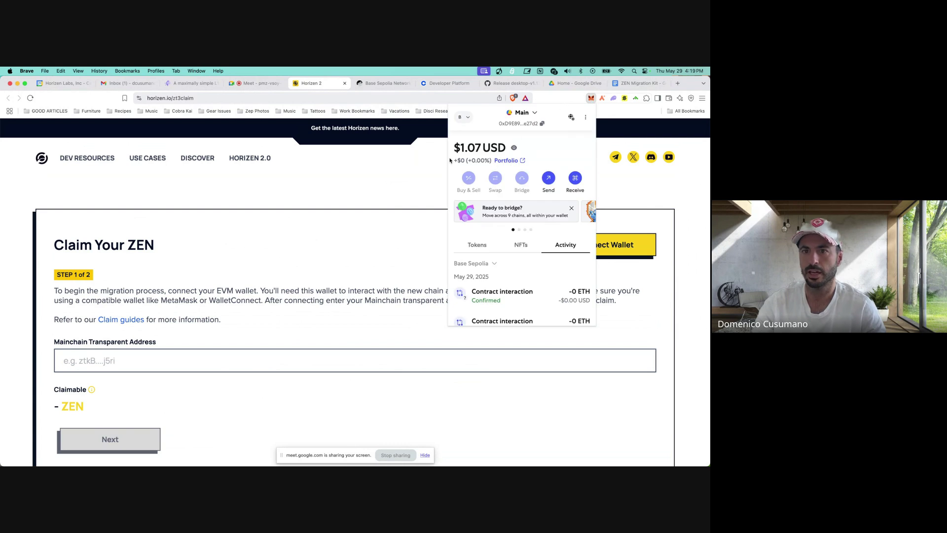
left_click(464, 117)
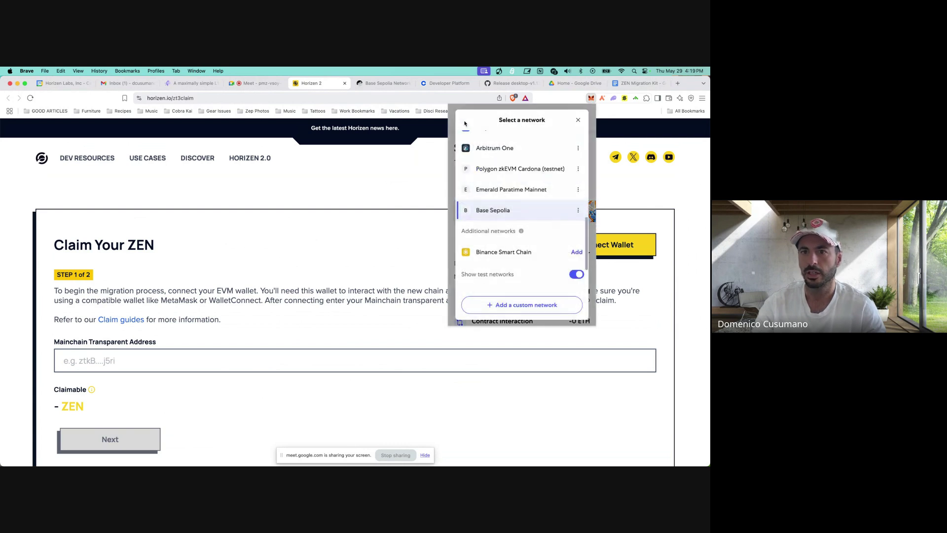
left_click(578, 212)
left_click(548, 226)
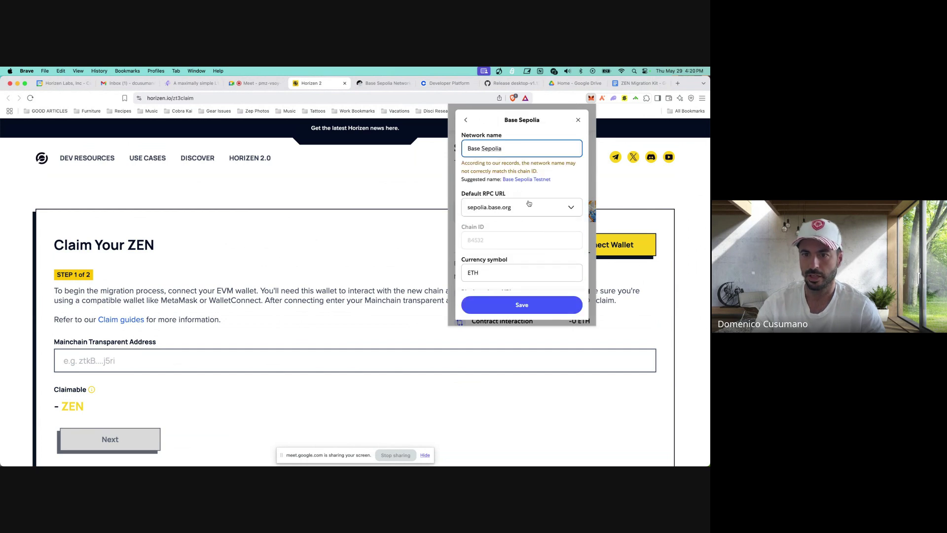
left_click_drag(520, 149, 461, 150)
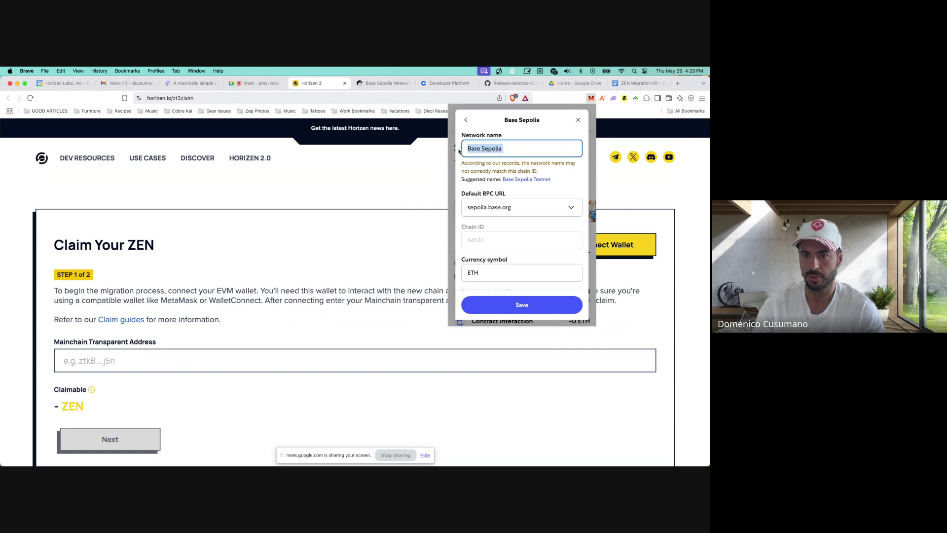
scroll(509, 264, "down", 1)
scroll(508, 264, "down", 1)
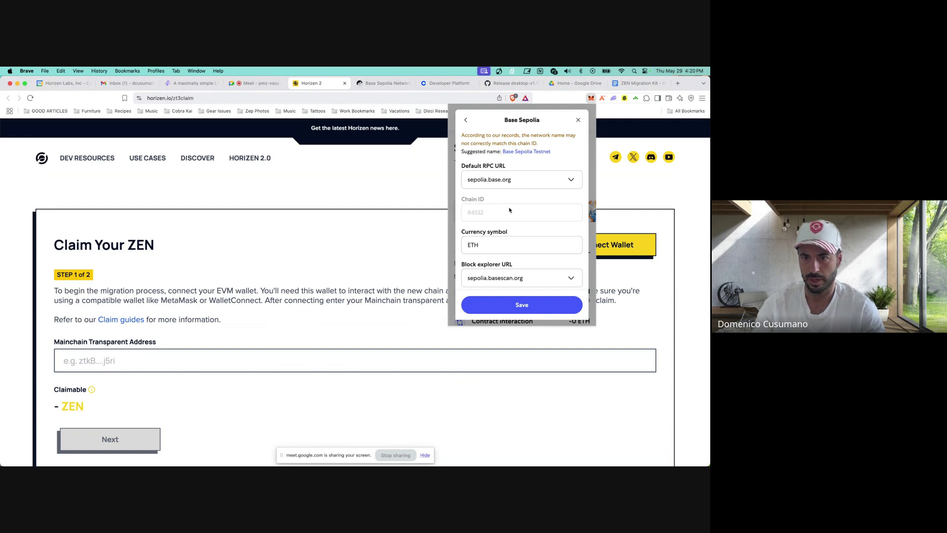
scroll(549, 240, "up", 2)
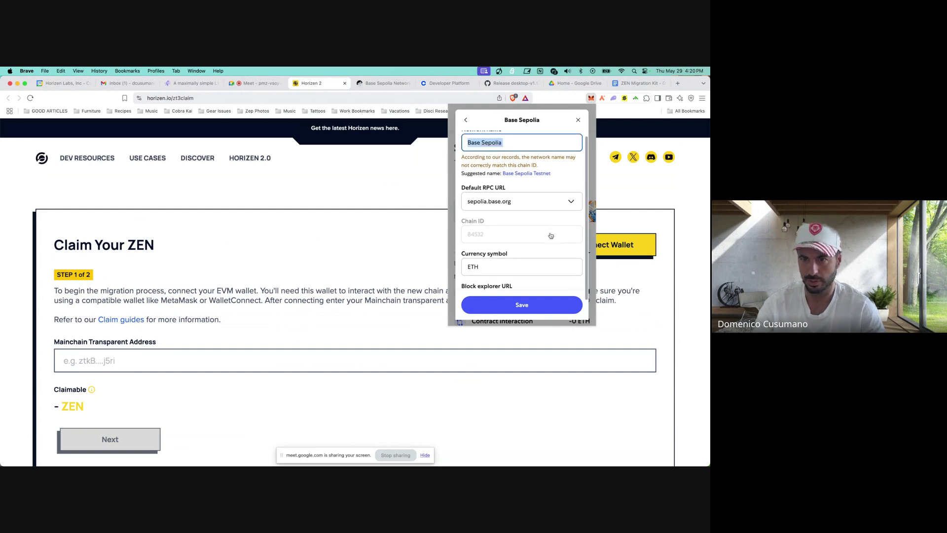
scroll(551, 236, "down", 2)
scroll(551, 235, "up", 2)
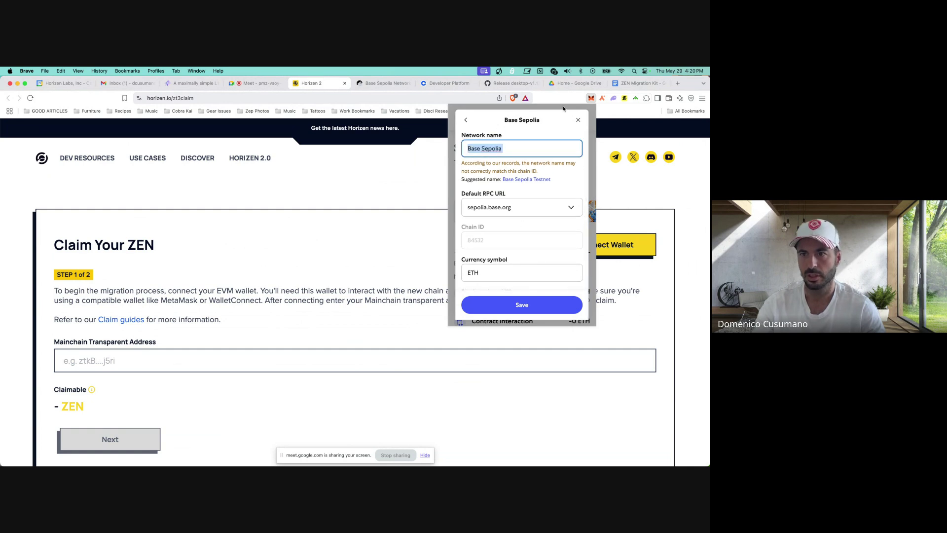
left_click(578, 119)
left_click(410, 181)
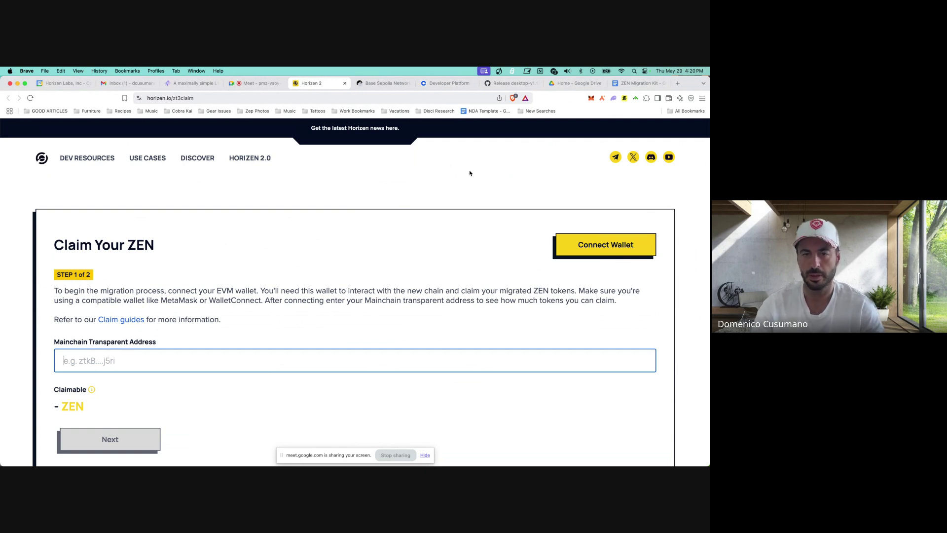
Step: Review the earlier Coinbase faucet transaction on Basescan, then close that page
left_click(441, 84)
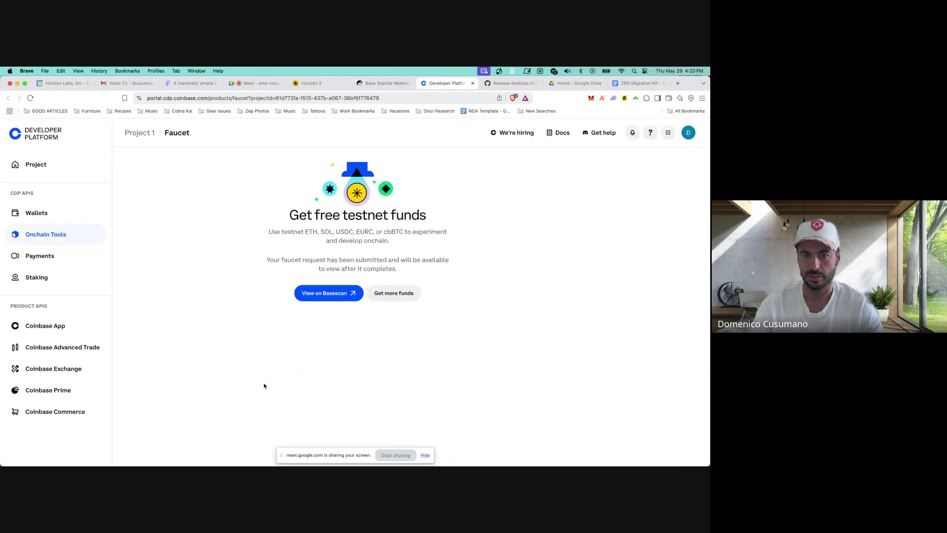
left_click(335, 299)
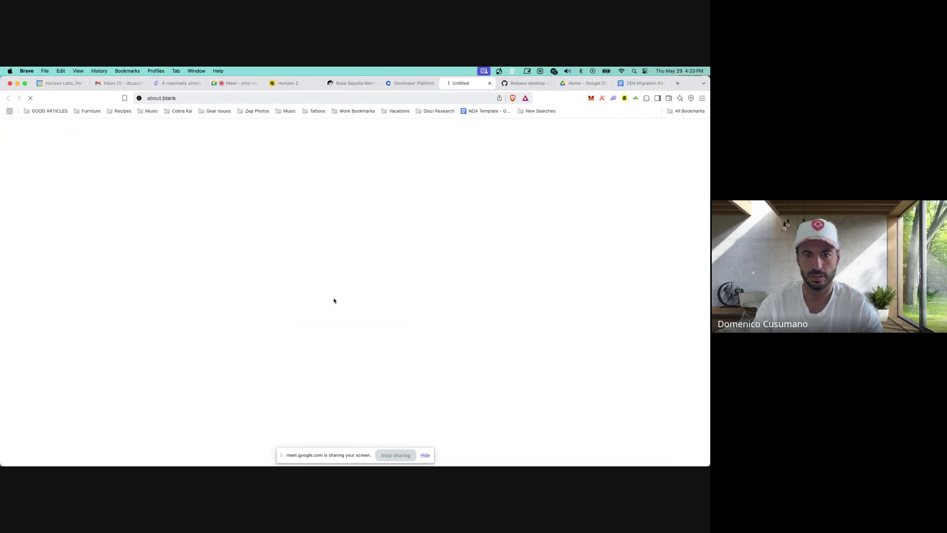
left_click(490, 83)
Step: Request 0.0001 Base Sepolia ETH from the faucet, sent to the MetaMask wallet's address
left_click(394, 293)
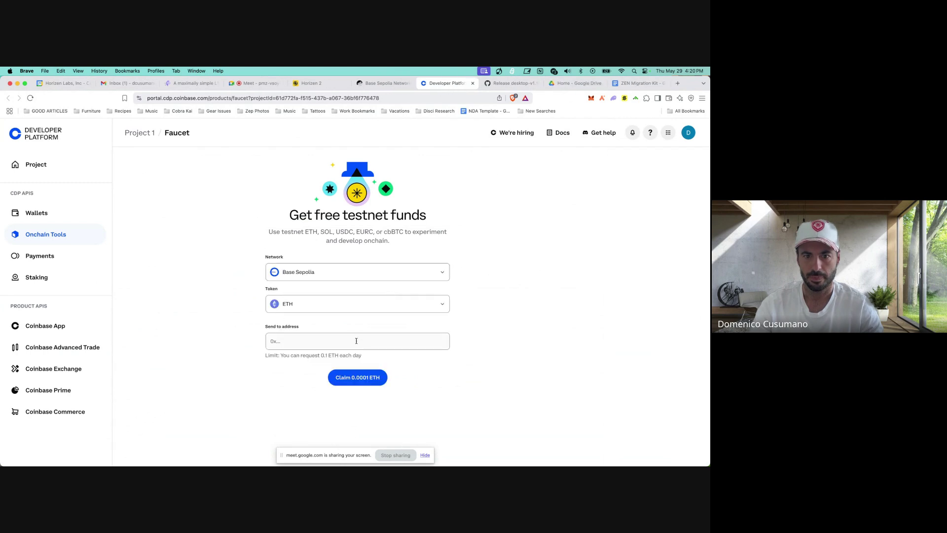
left_click(591, 98)
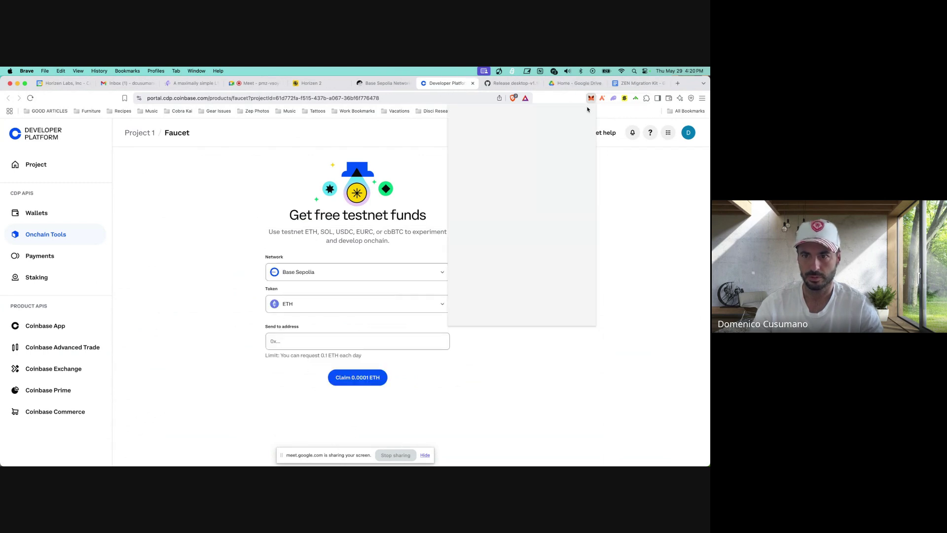
left_click(527, 125)
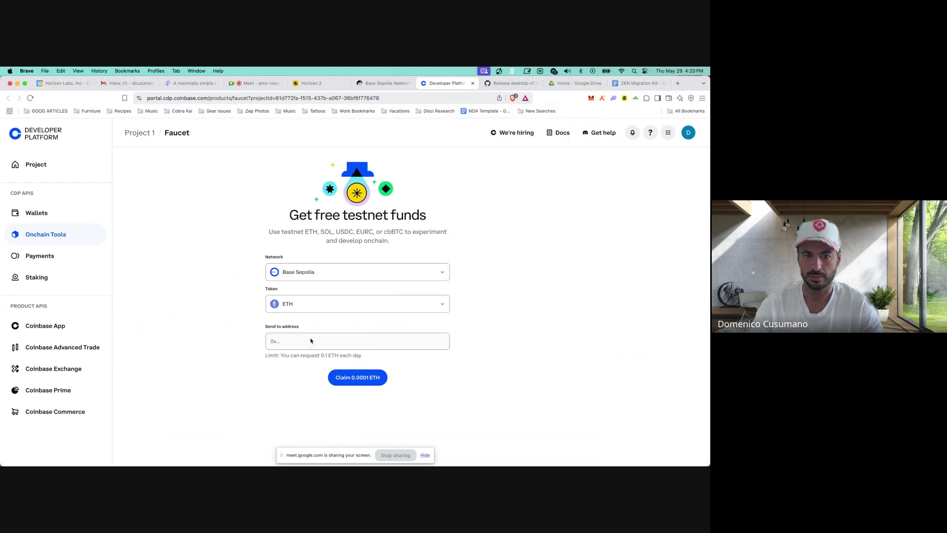
left_click(348, 340)
key("super+v")
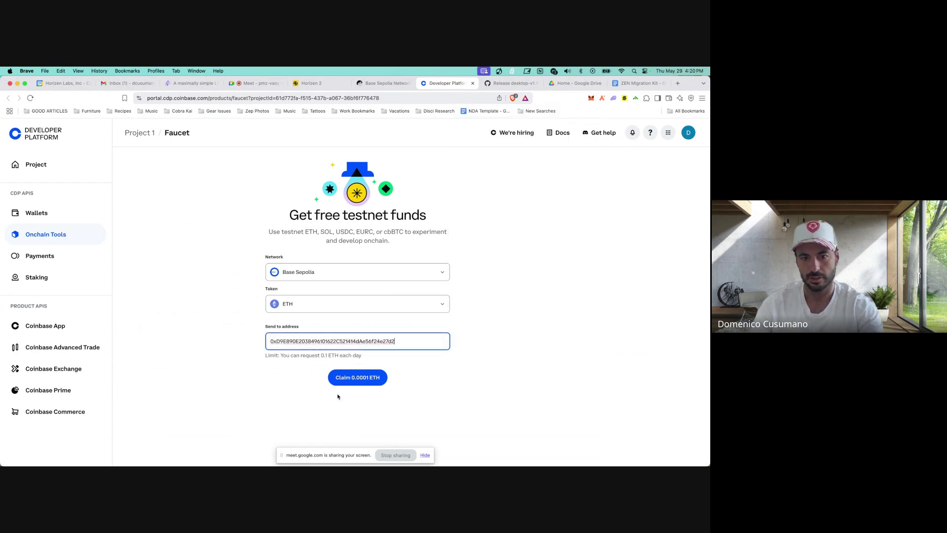
left_click(357, 379)
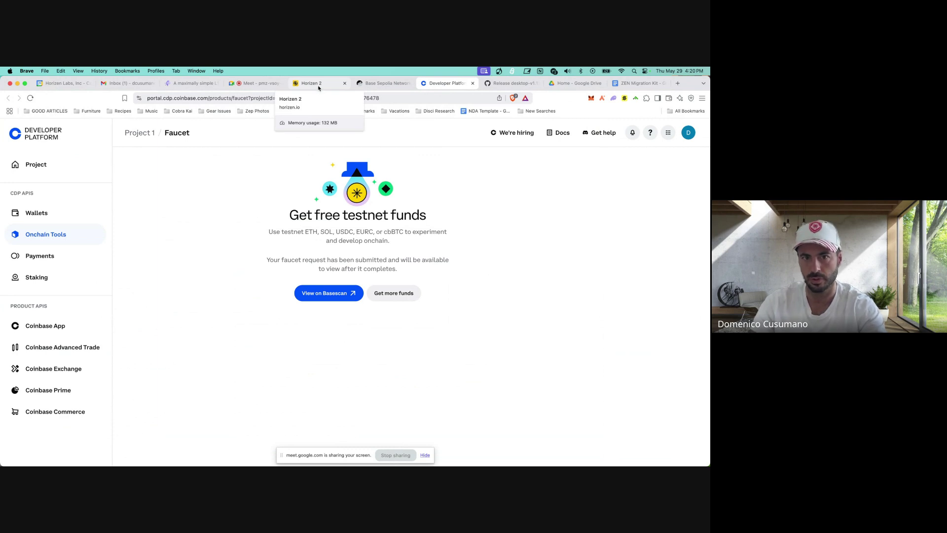
Step: Back on the Horizen claim page, check the MetaMask wallet's balance
left_click(318, 88)
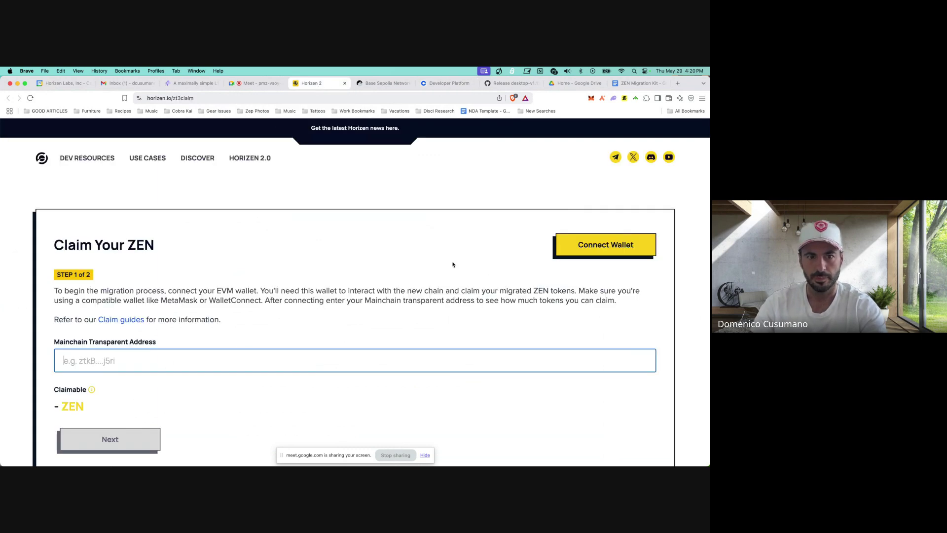
left_click(591, 98)
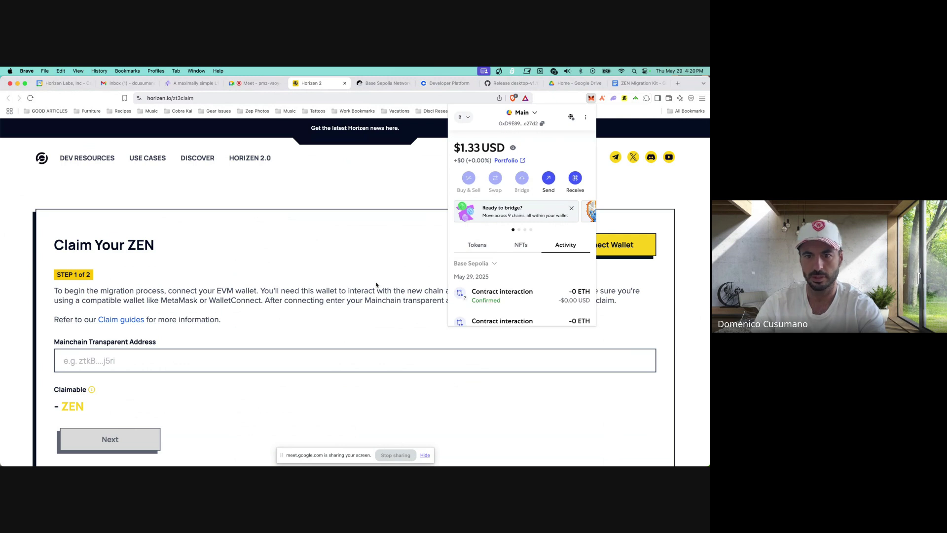
left_click(344, 260)
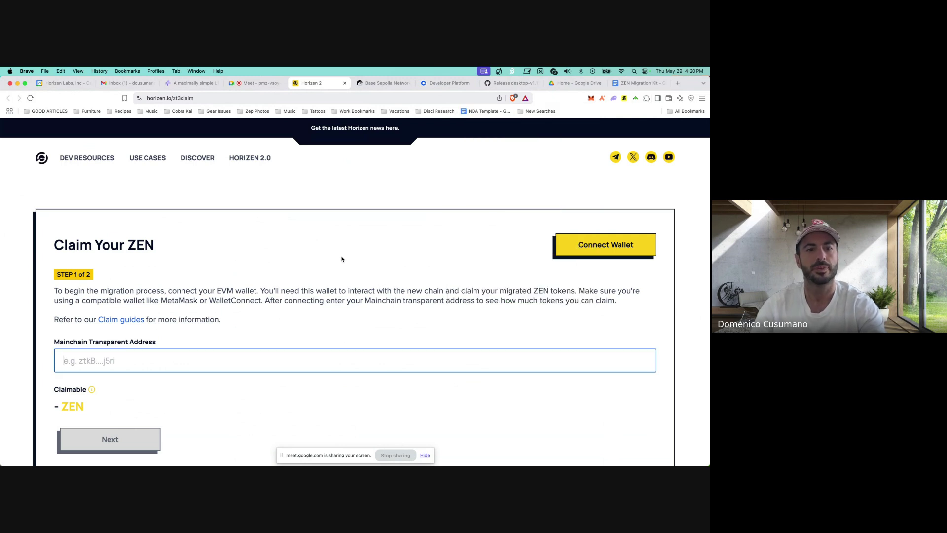
scroll(424, 244, "down", 1)
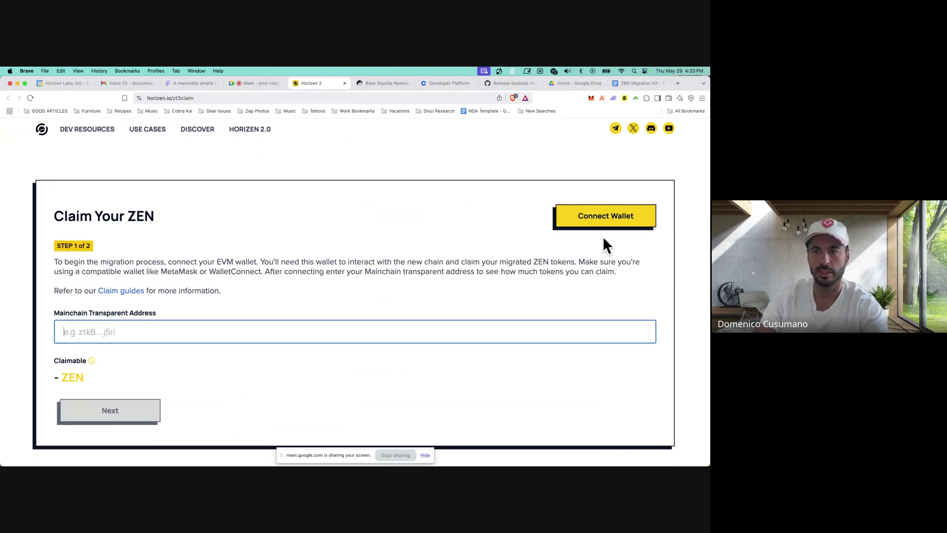
Step: Connect MetaMask to the claim page and focus the Mainchain Transparent Address field
left_click(604, 220)
left_click(261, 241)
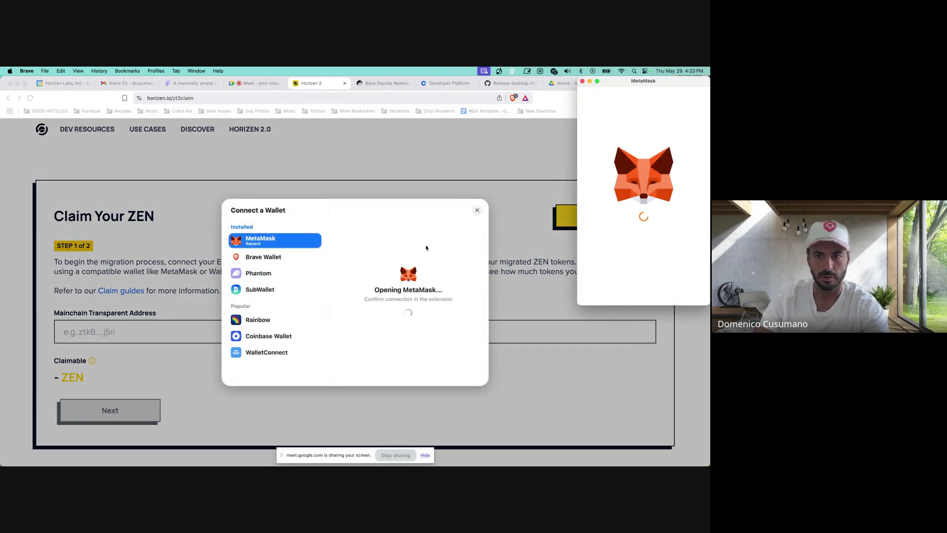
left_click(675, 290)
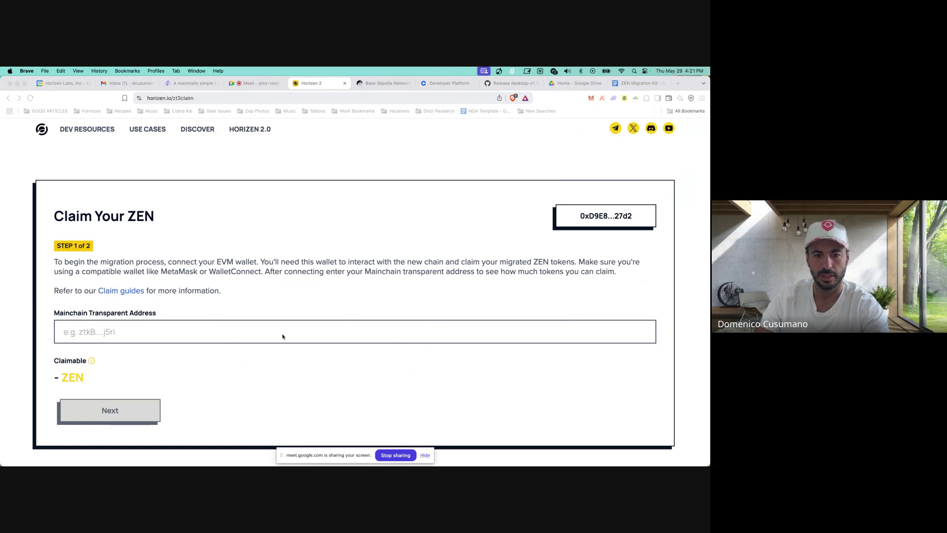
left_click(425, 455)
left_click(137, 334)
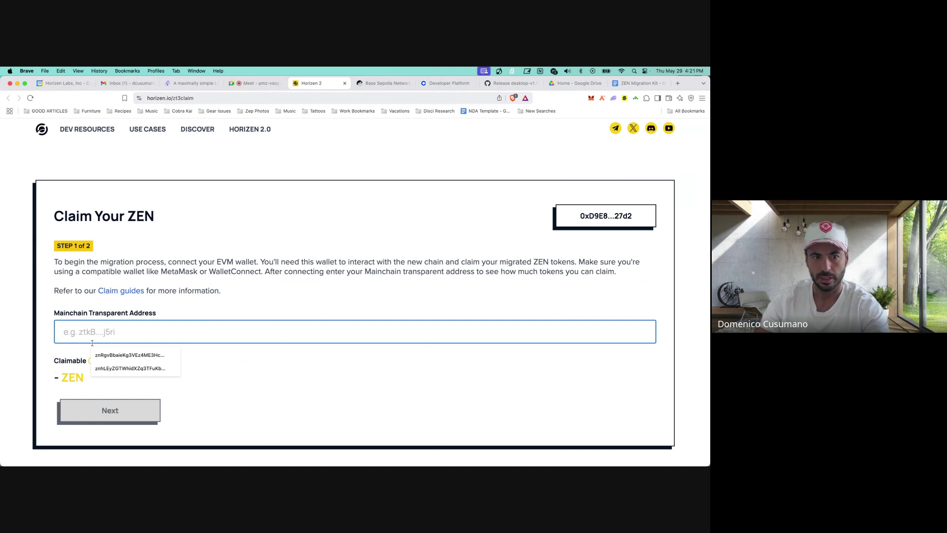
left_click(345, 368)
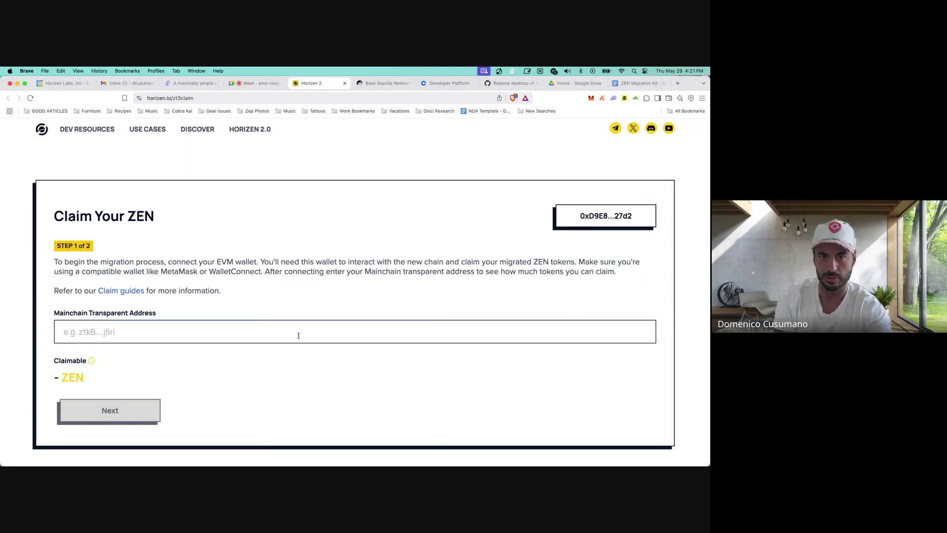
scroll(299, 335, "down", 5)
scroll(289, 331, "up", 6)
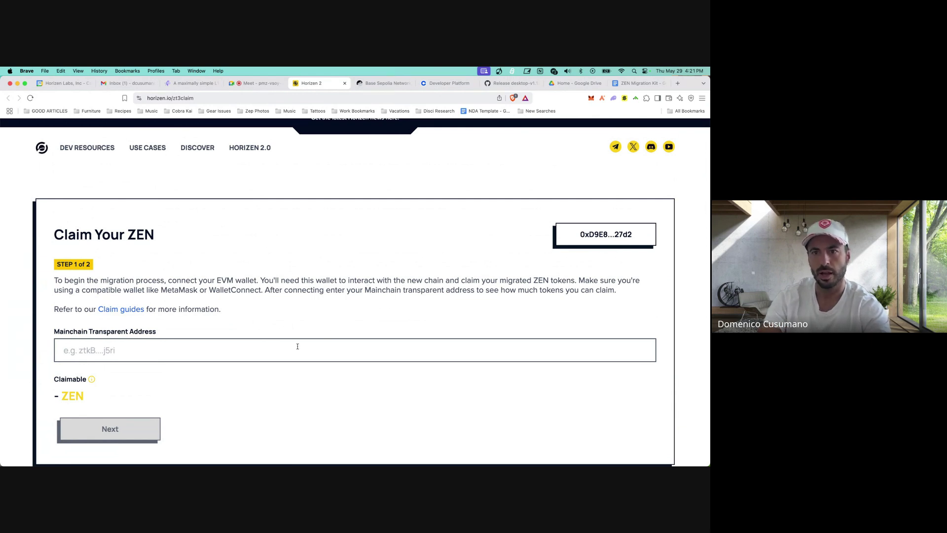
key("ctrl+Up")
left_click(276, 315)
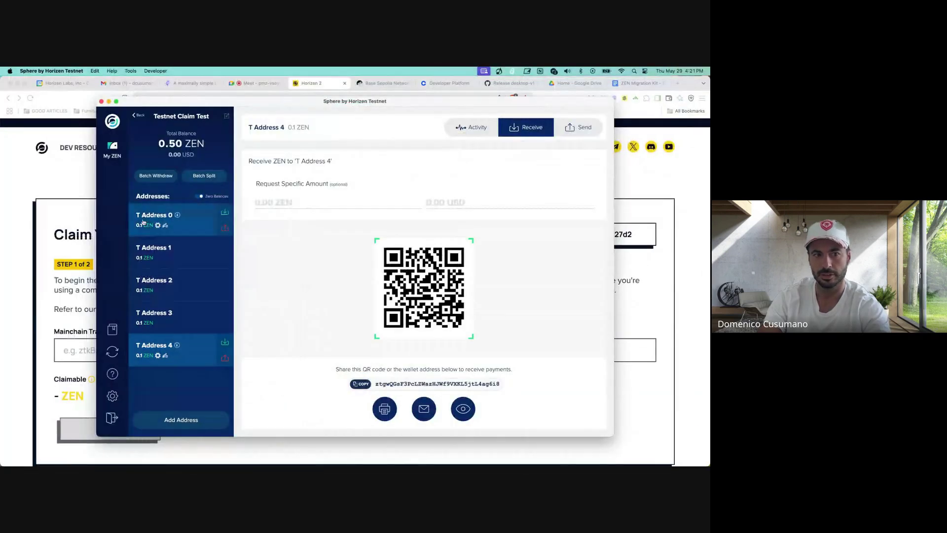
left_click_drag(225, 113, 196, 116)
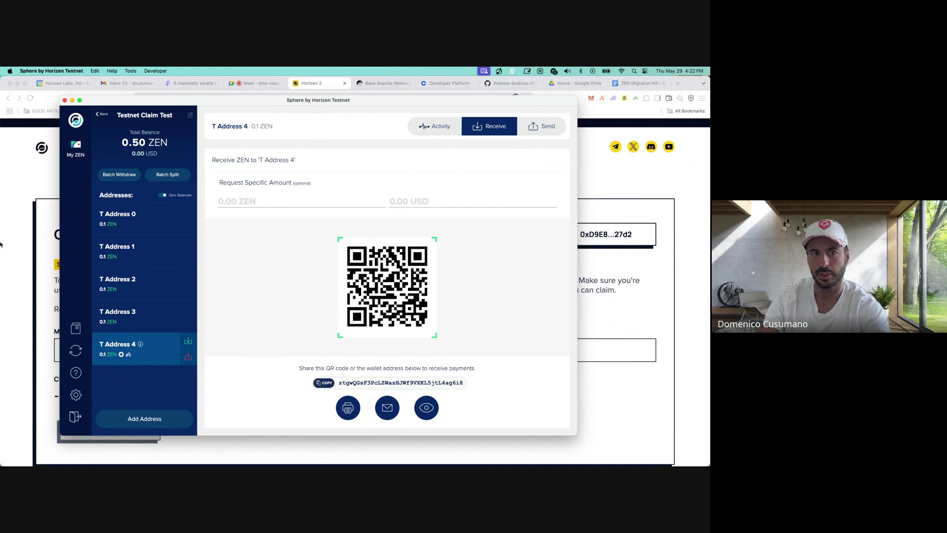
left_click_drag(142, 101, 136, 86)
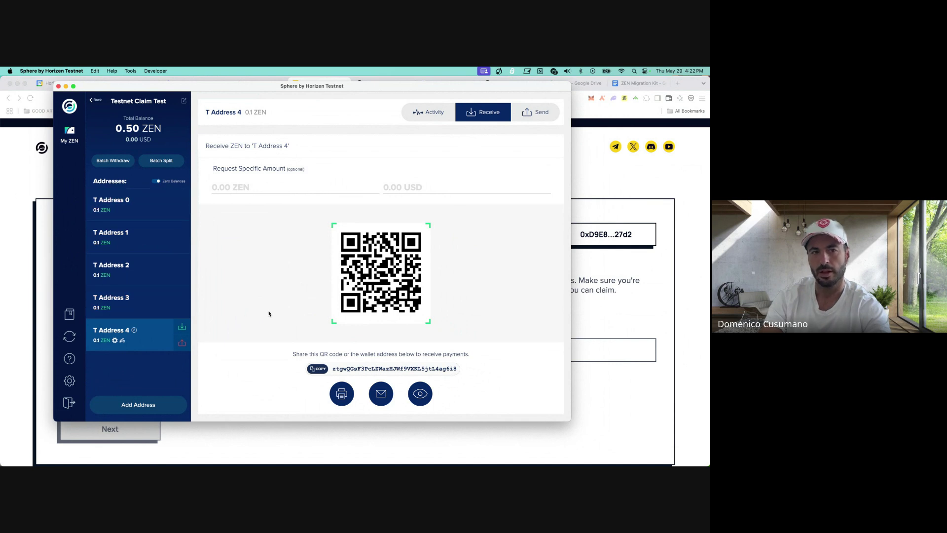
left_click(696, 264)
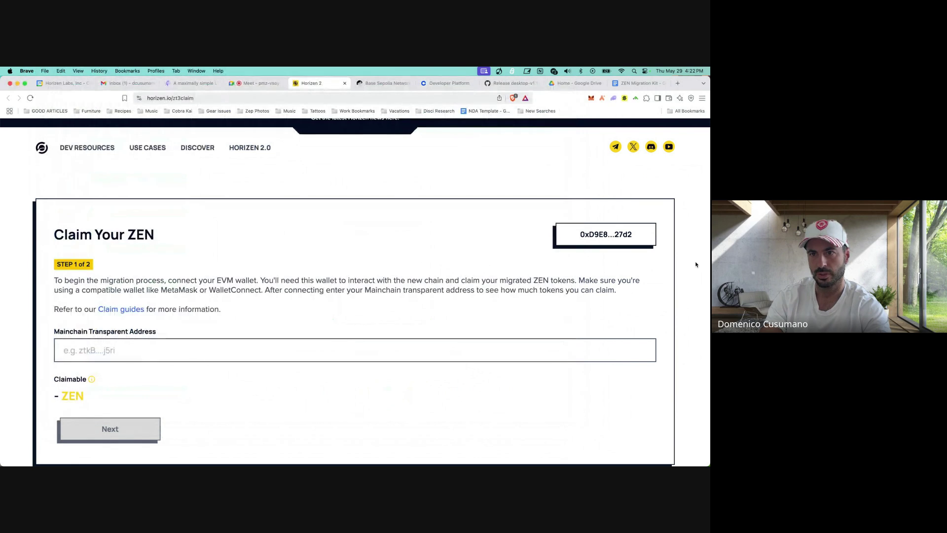
Step: Show the Sphere_by_Horizen_Testnet desktop-v1.13.0-testnet release page and highlight its title
left_click(504, 87)
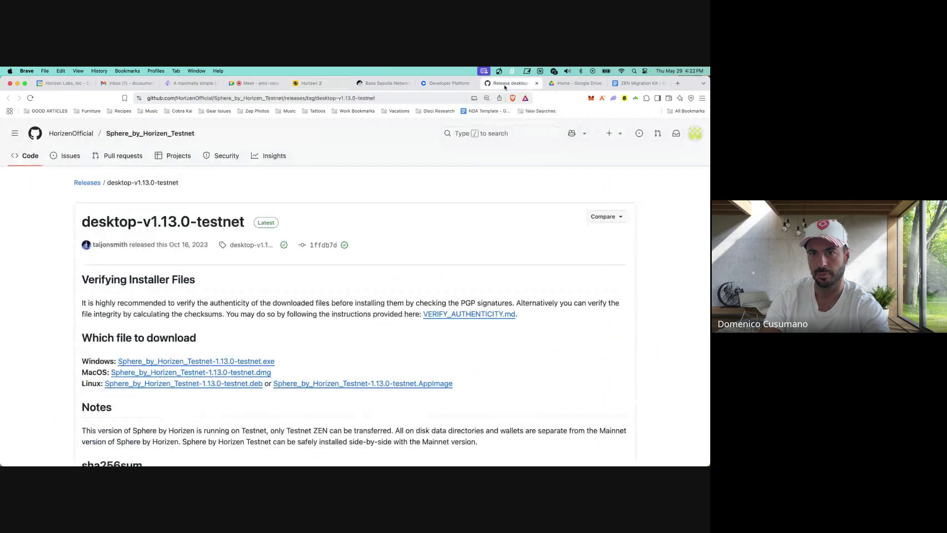
left_click_drag(78, 223, 232, 223)
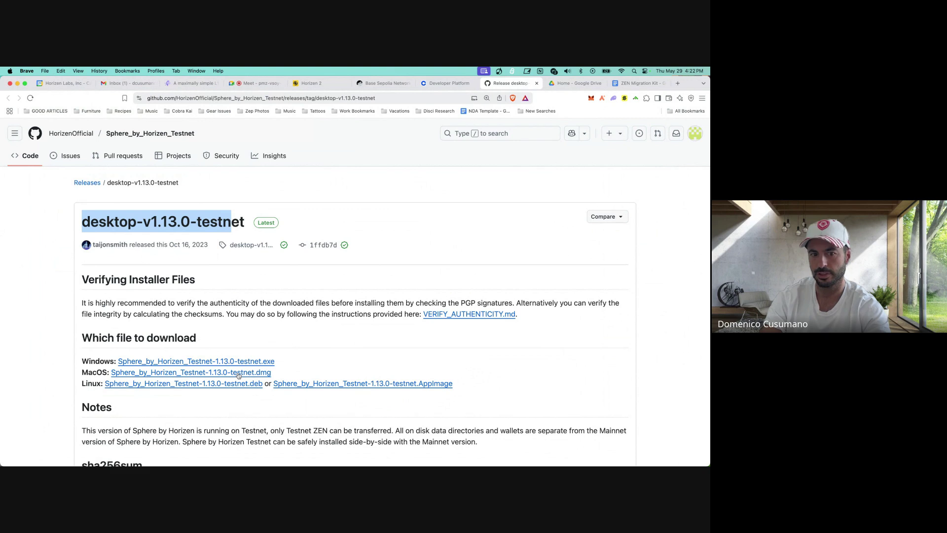
left_click(157, 216)
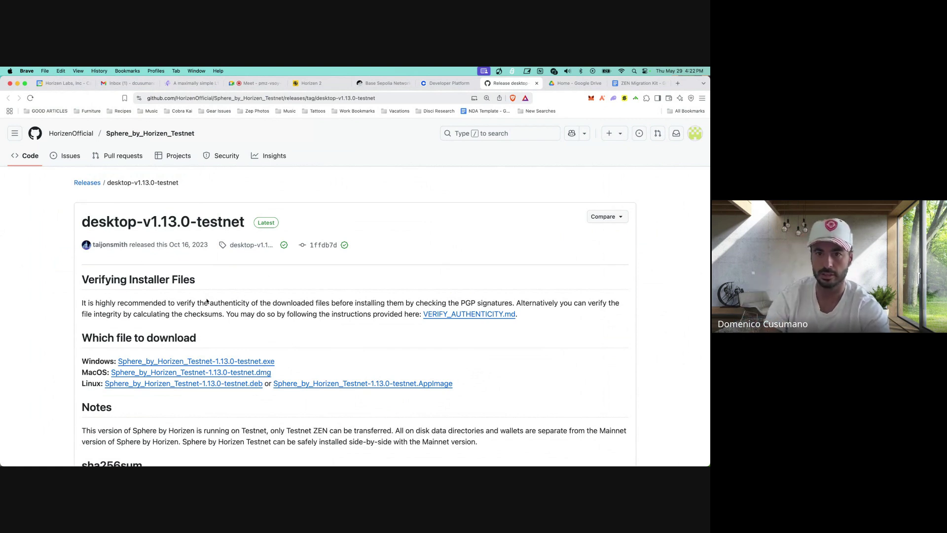
Step: Copy T Address 0's receive address in the Sphere wallet, then return to the Horizen claim page
key("ctrl+Up")
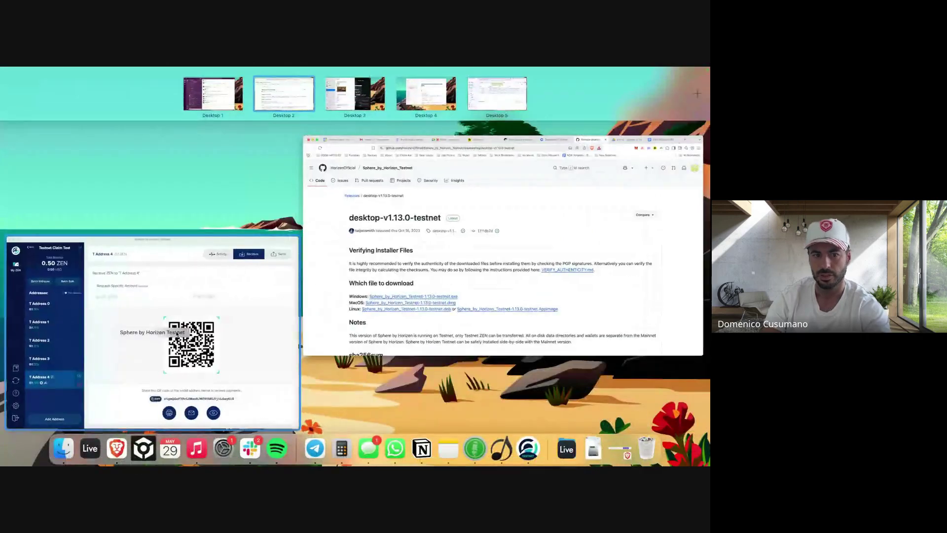
left_click(222, 316)
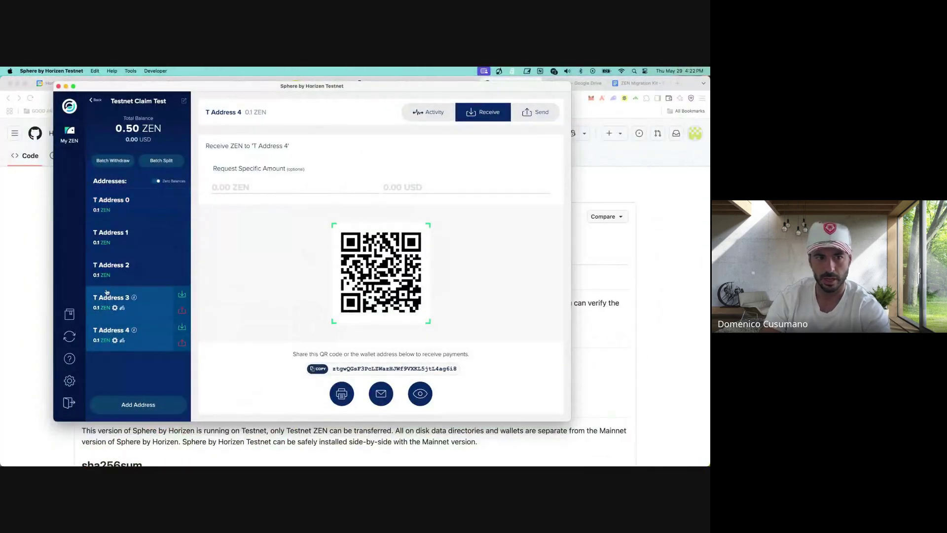
left_click(133, 217)
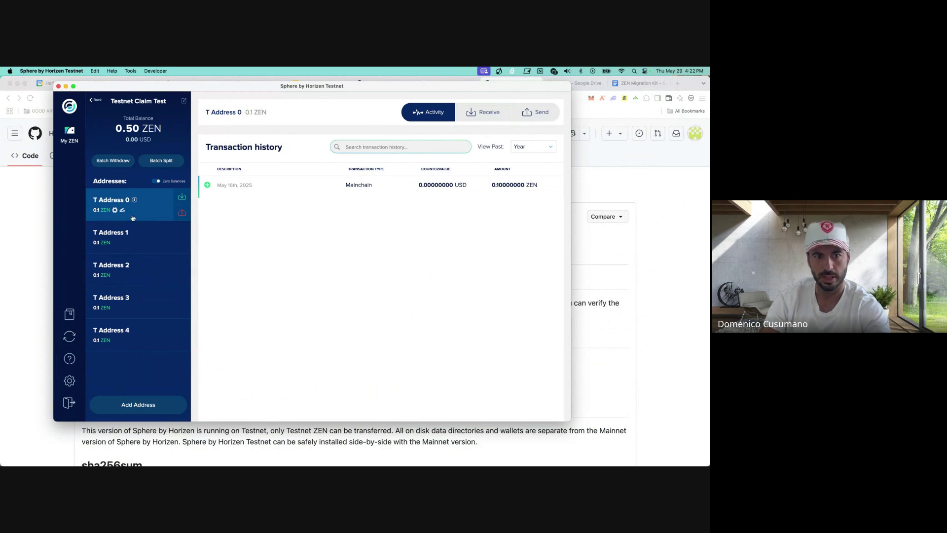
left_click(182, 197)
left_click(313, 370)
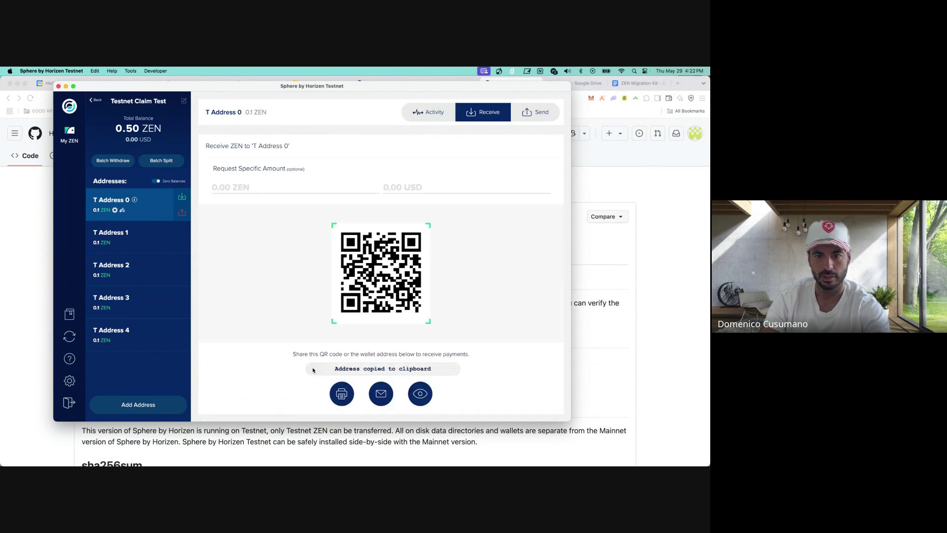
left_click(27, 269)
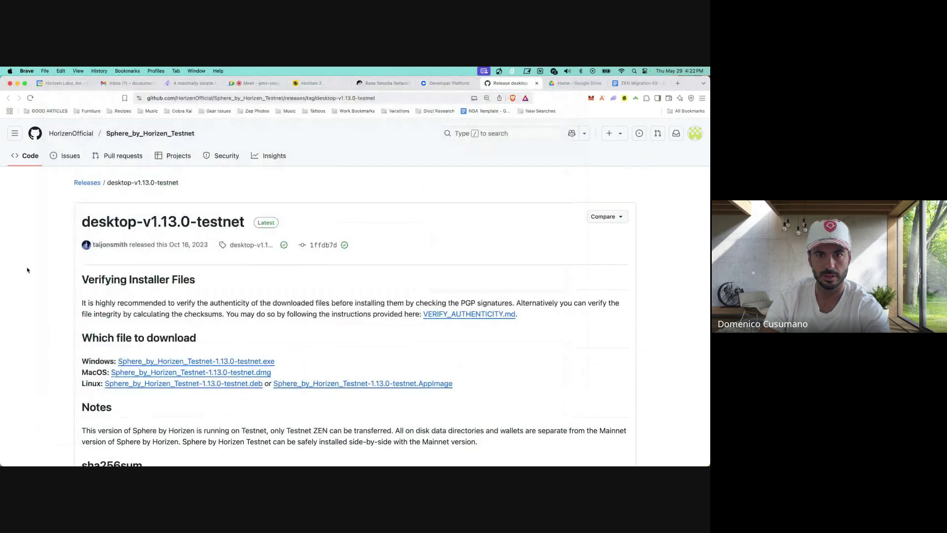
left_click(311, 83)
Step: Paste T Address 0's address into the mainchain field and confirm 0.1 ZEN is claimable
left_click(121, 349)
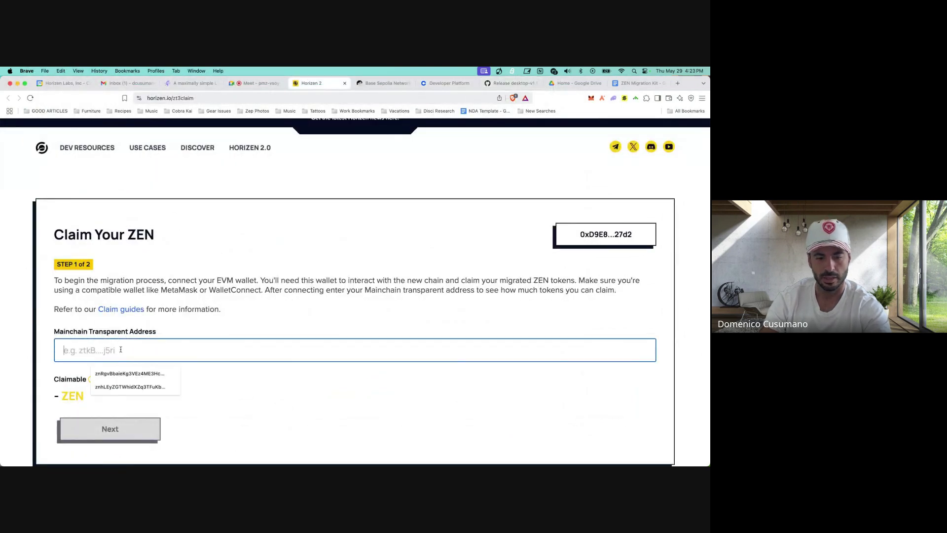
key("super+v")
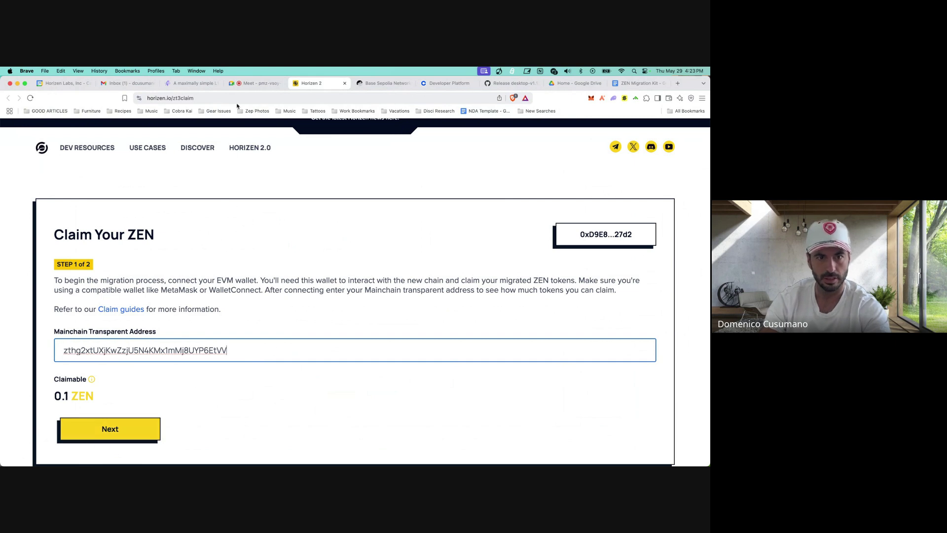
left_click(255, 83)
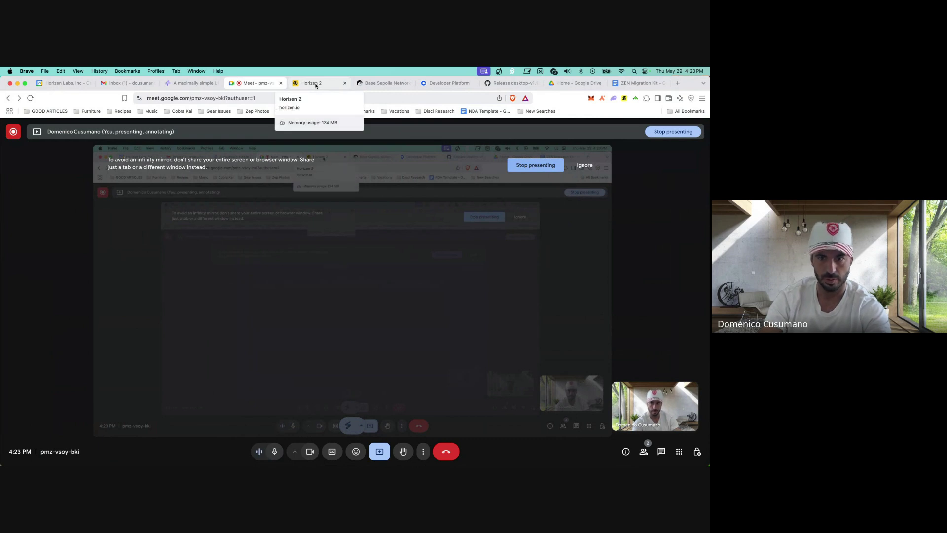
left_click(316, 83)
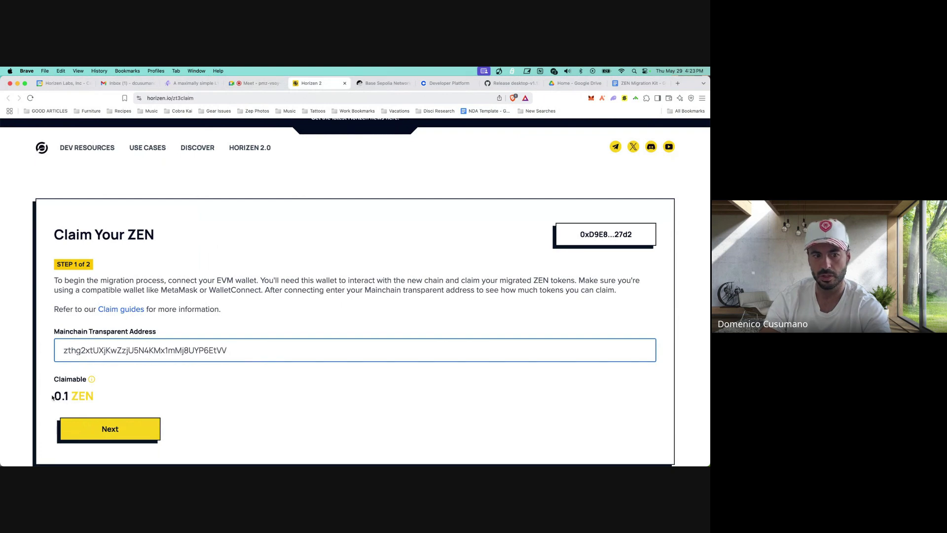
left_click_drag(54, 396, 92, 395)
left_click(87, 407)
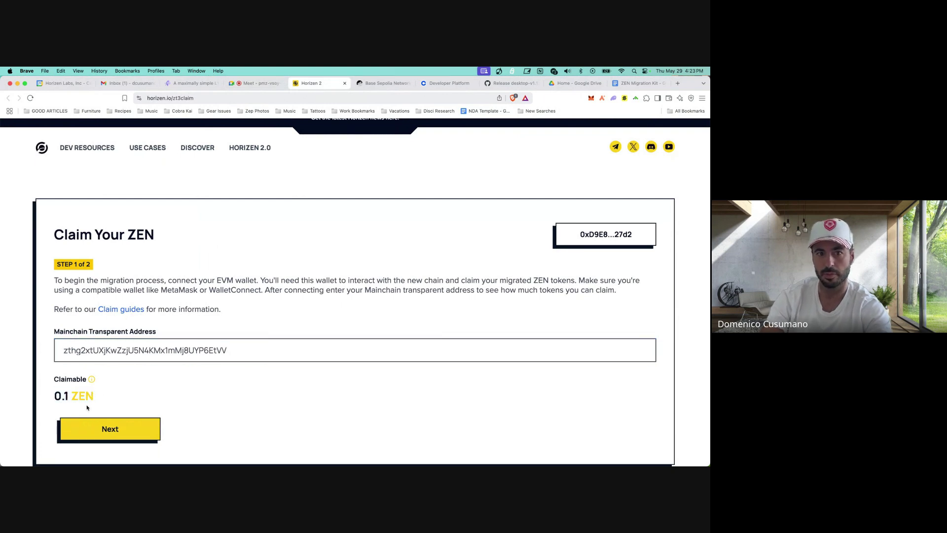
Step: Compare the pasted address against the Sphere wallet, then return to the claim page
key("ctrl+Up")
left_click(158, 328)
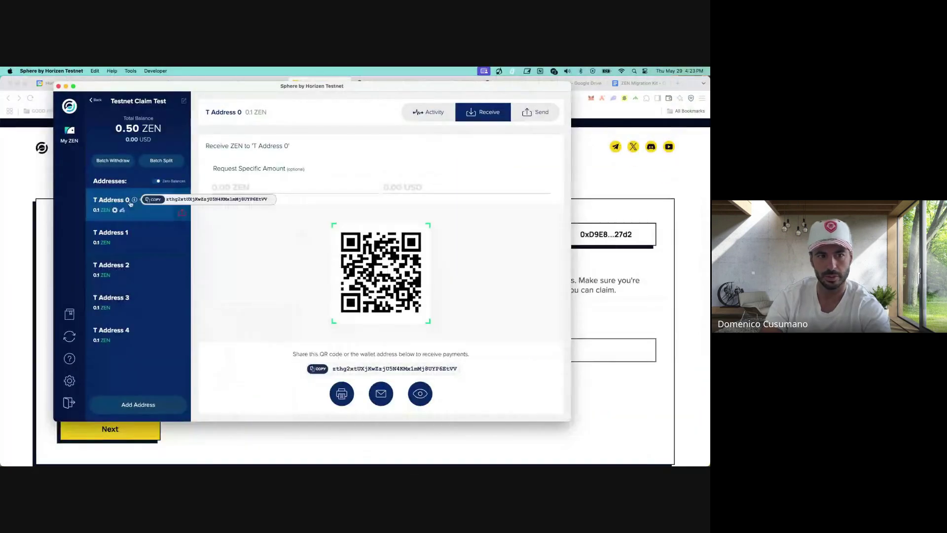
key("super+Tab")
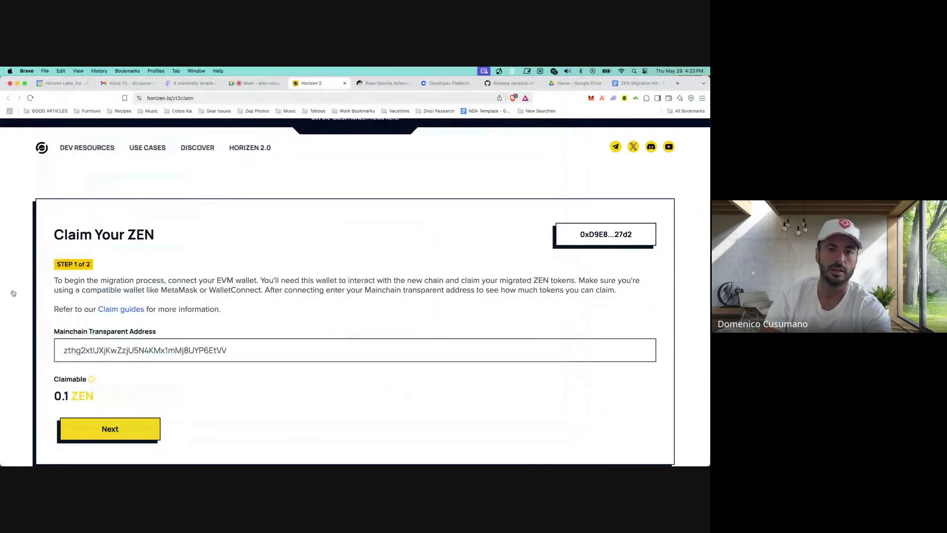
scroll(256, 260, "down", 1)
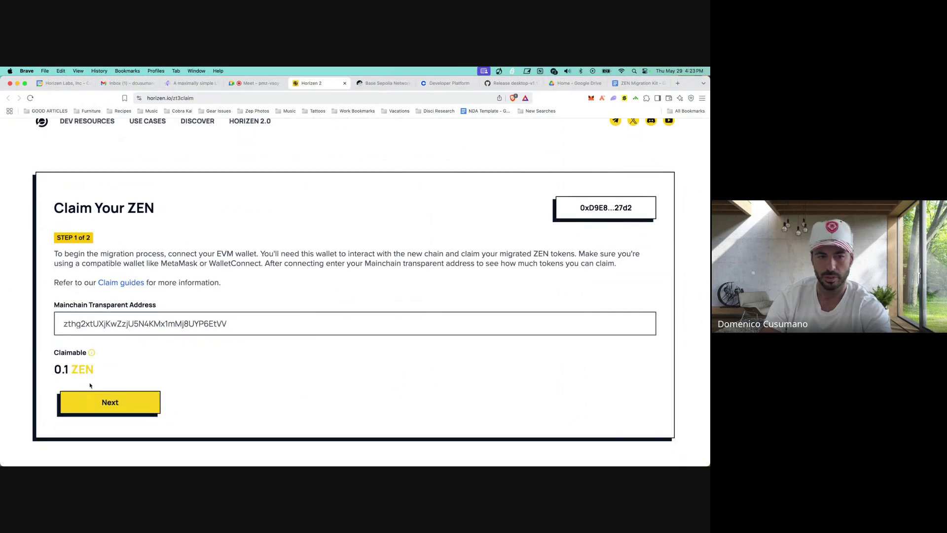
Step: Advance to step 2 and paste the connected wallet's own address as Destination Address
left_click(123, 402)
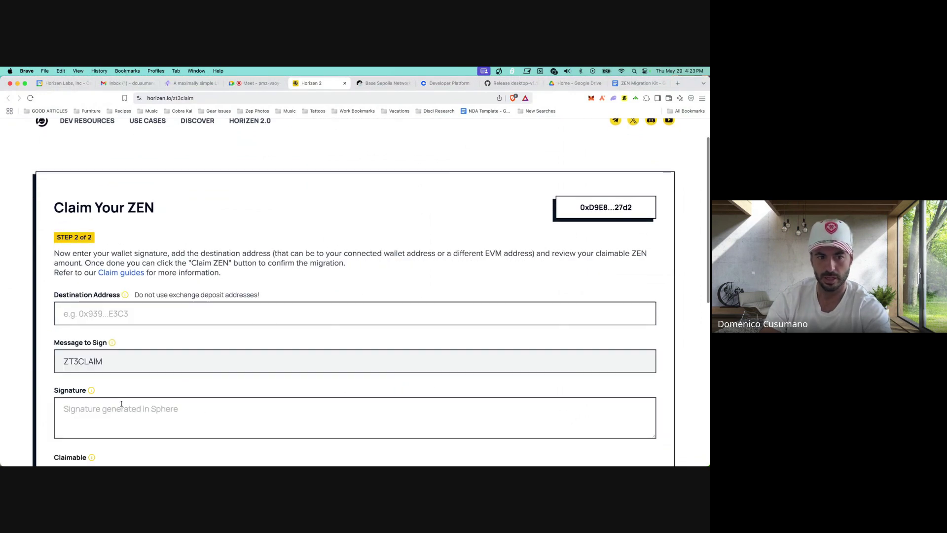
scroll(204, 265, "up", 1)
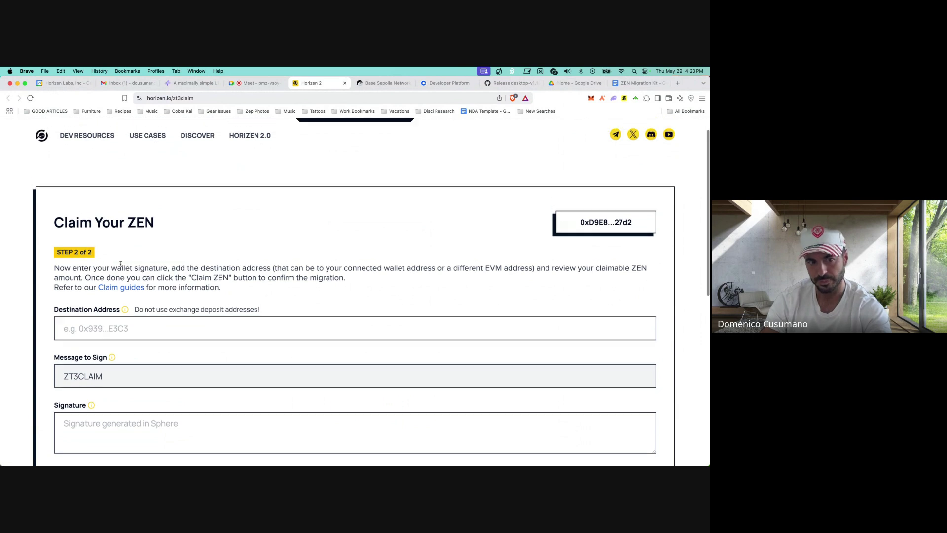
scroll(192, 254, "down", 1)
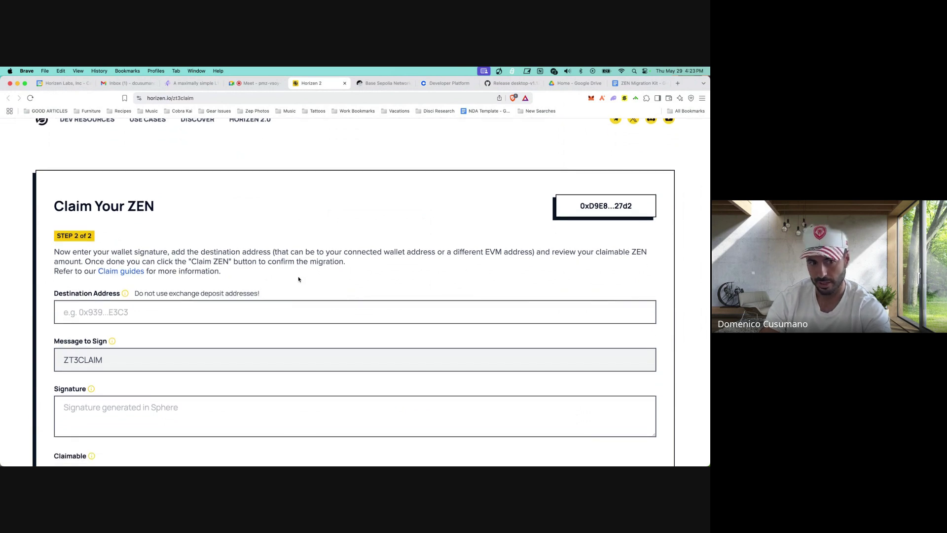
scroll(306, 279, "down", 1)
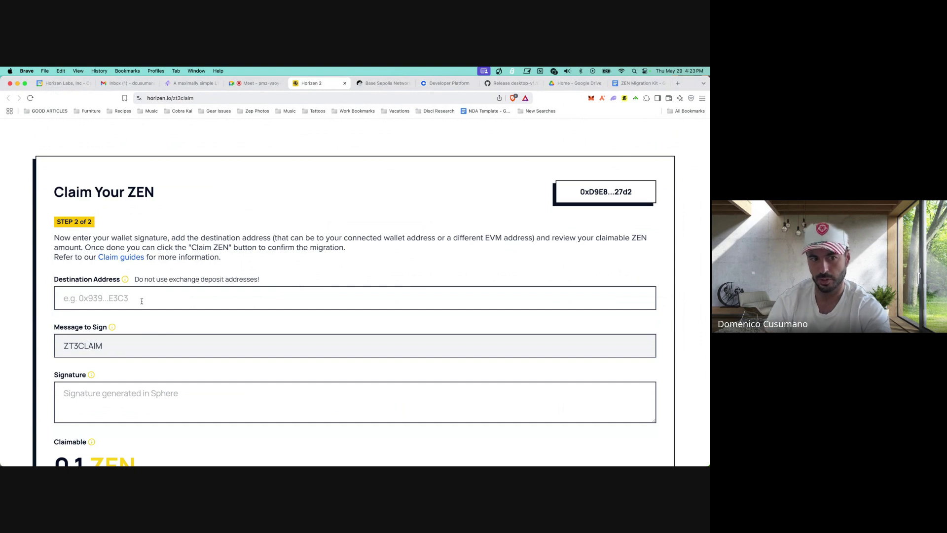
left_click(125, 296)
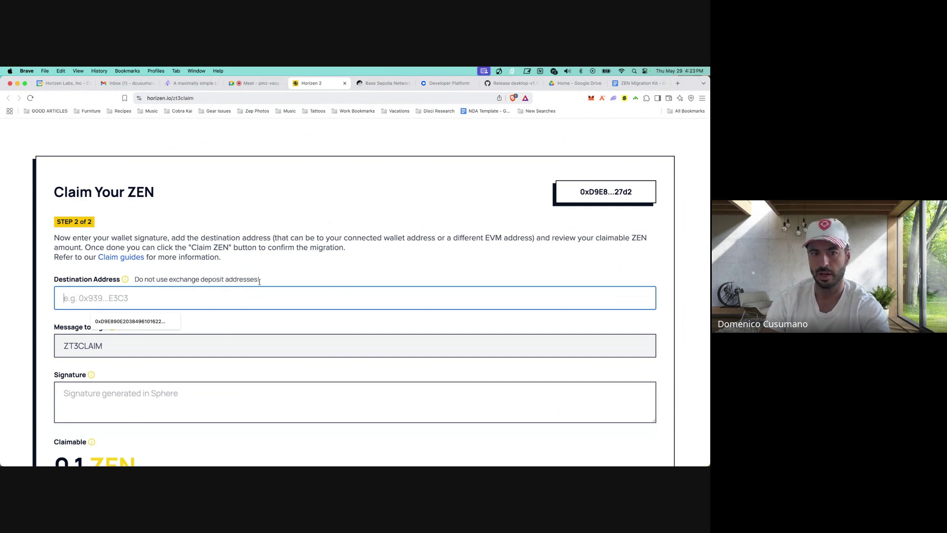
left_click(572, 197)
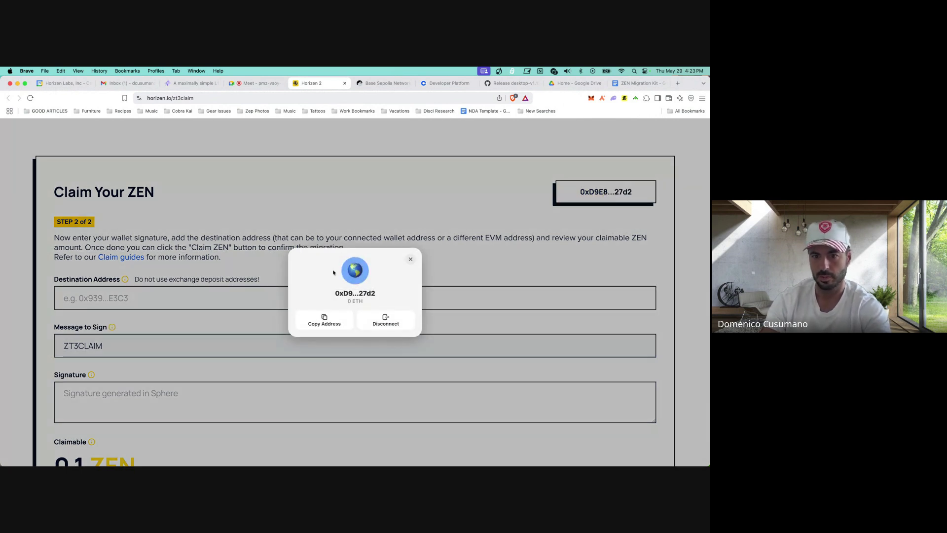
left_click(323, 323)
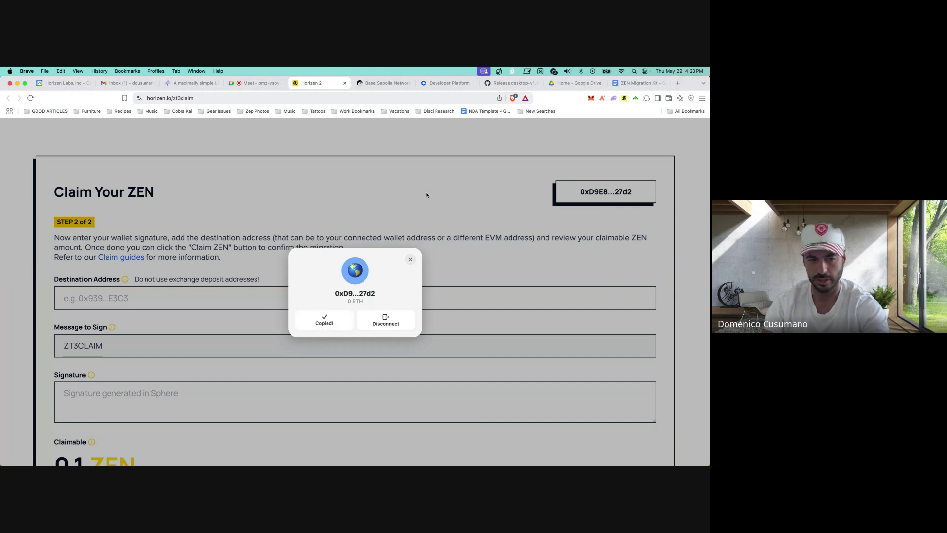
left_click(412, 259)
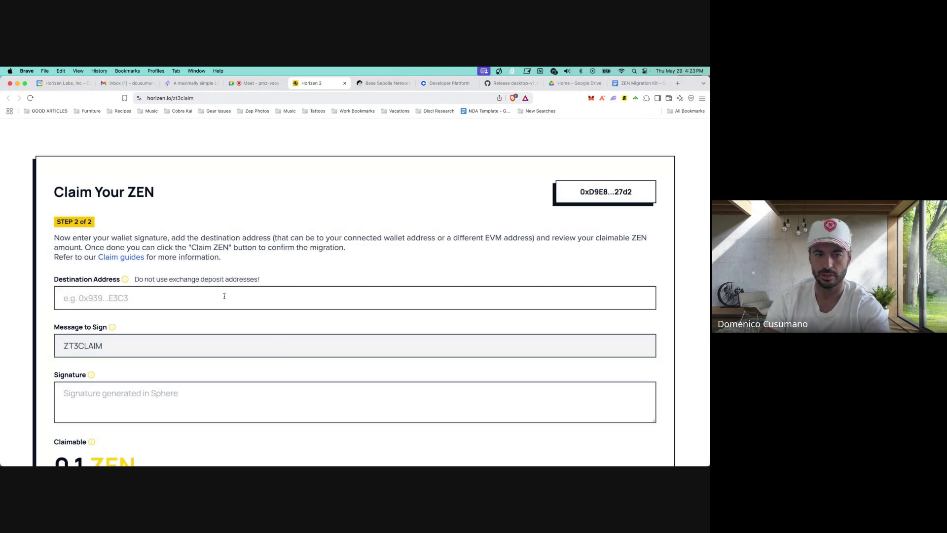
left_click(137, 300)
key("super+v")
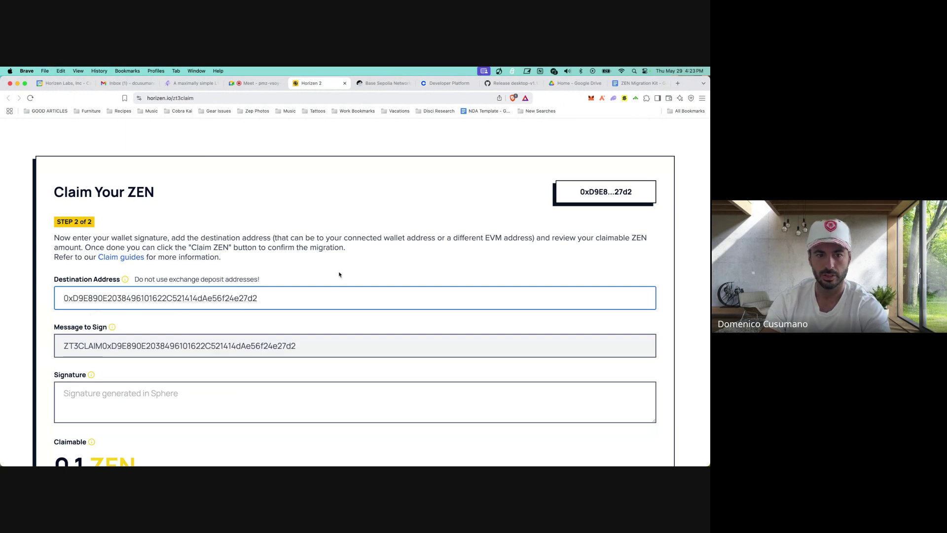
left_click(366, 242)
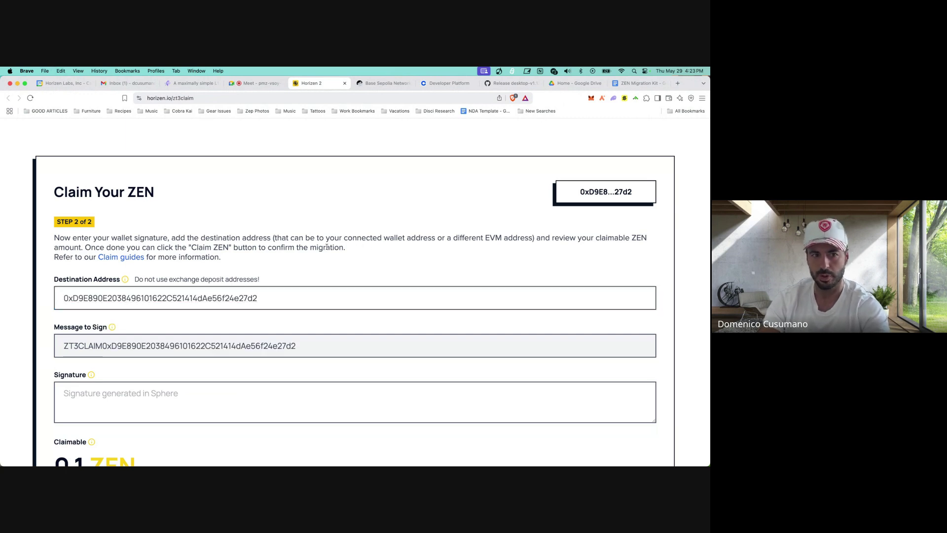
Step: Copy the generated Message to Sign from the claim form
scroll(326, 247, "down", 1)
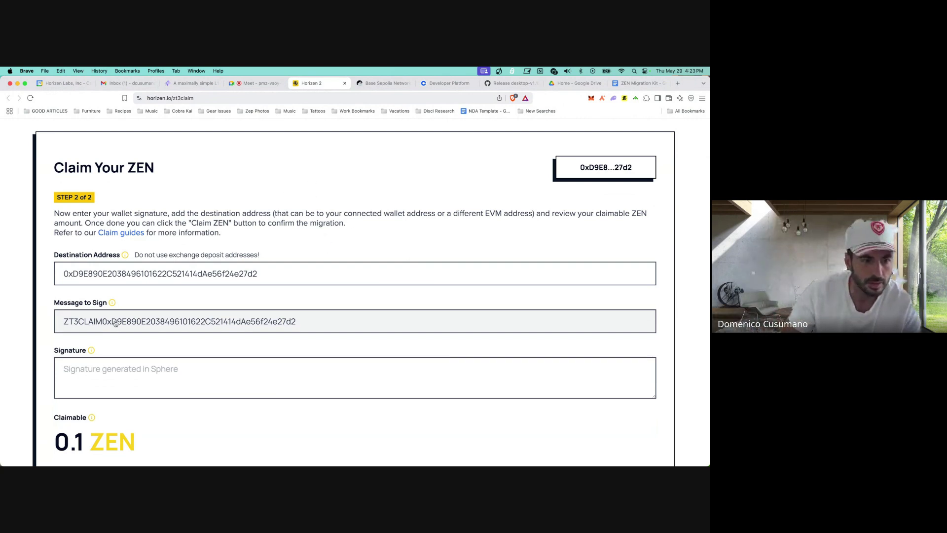
left_click_drag(52, 302, 107, 305)
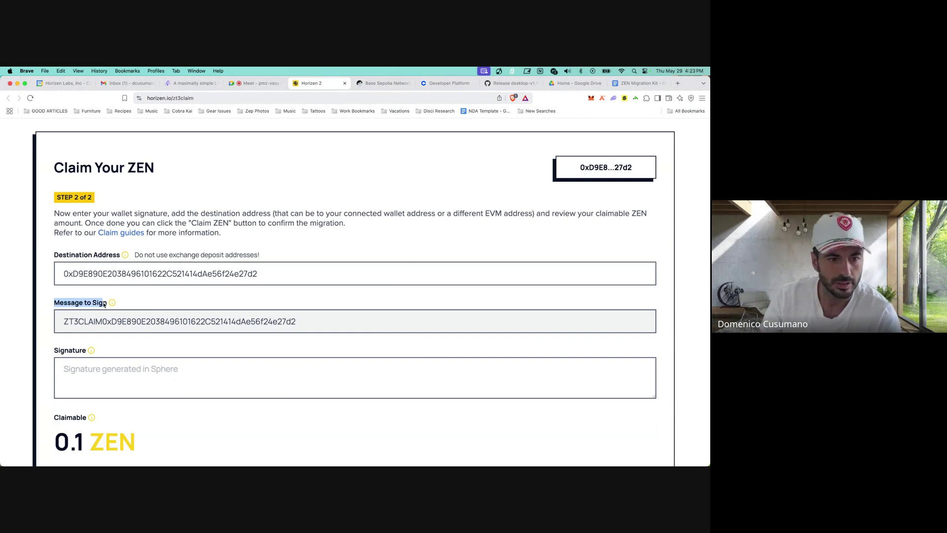
left_click(80, 306)
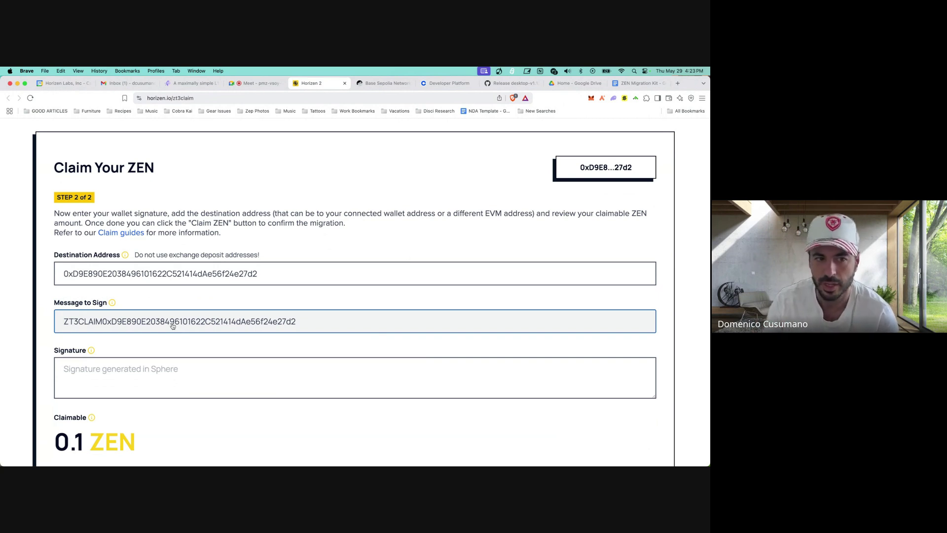
left_click(173, 326)
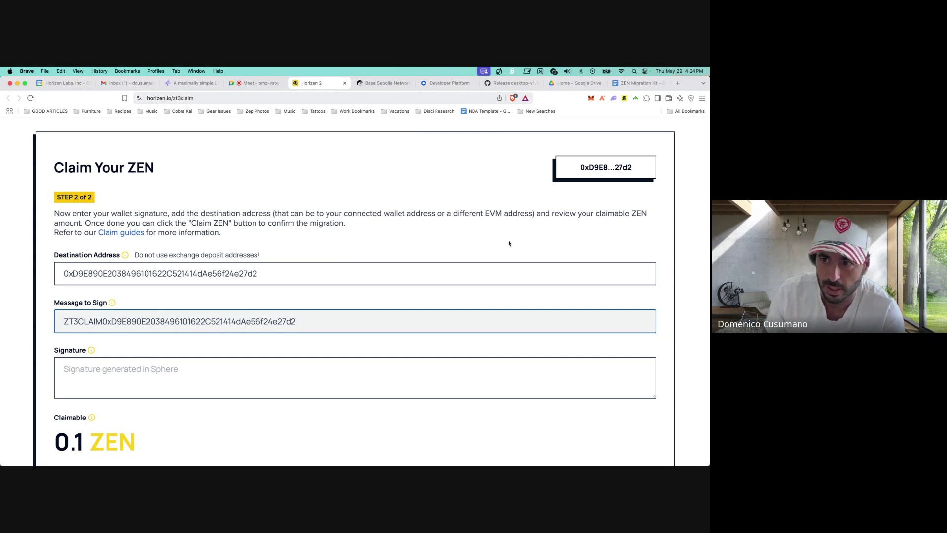
key("ctrl+Up")
Step: Re-copy the claim message and open Sphere's message signing for T Address 0
left_click(205, 264)
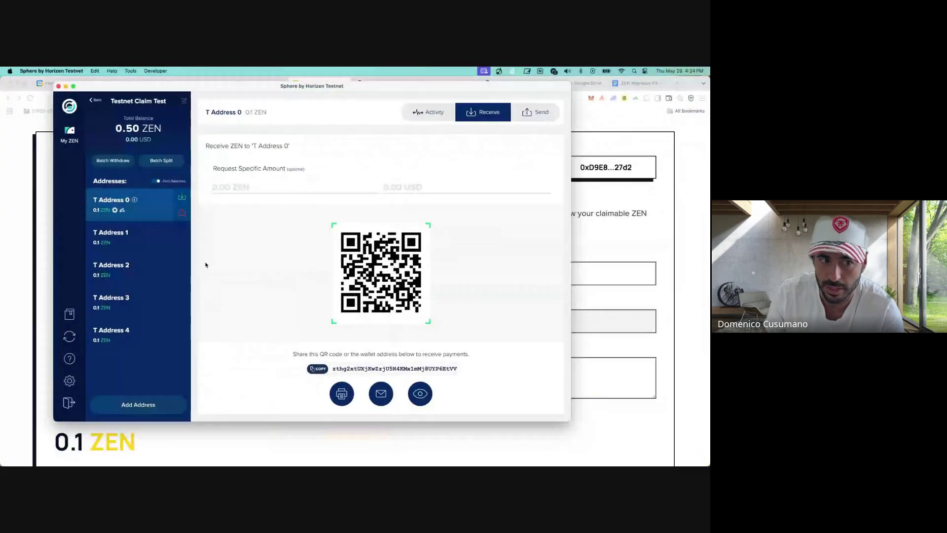
left_click(122, 212)
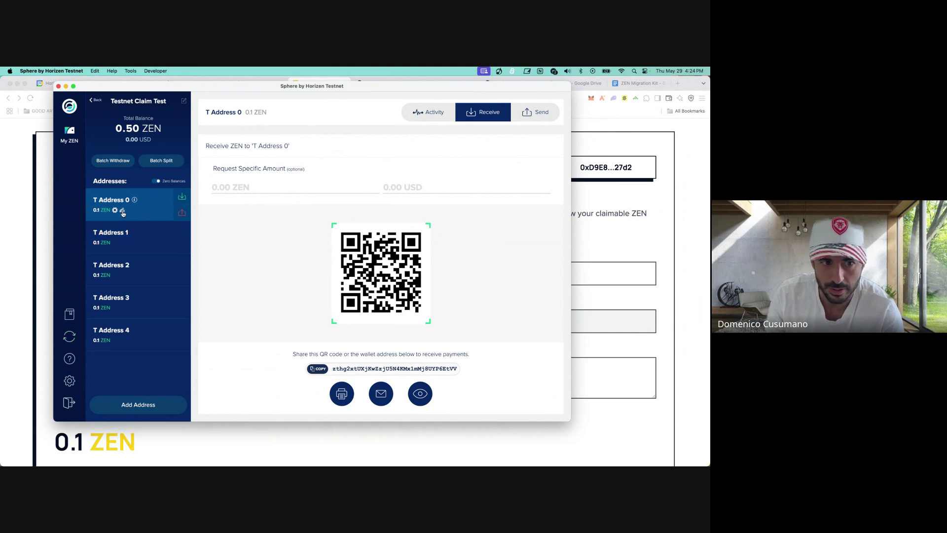
left_click(123, 211)
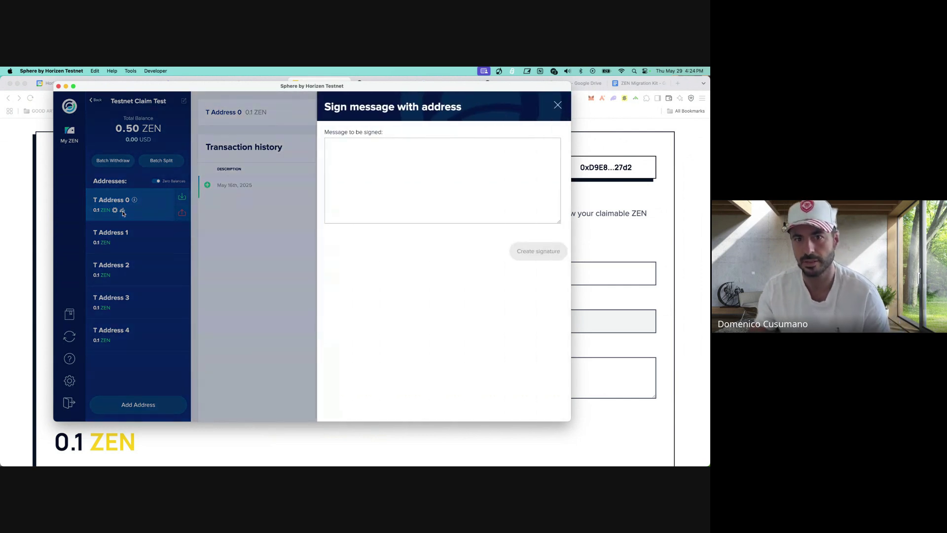
left_click(602, 275)
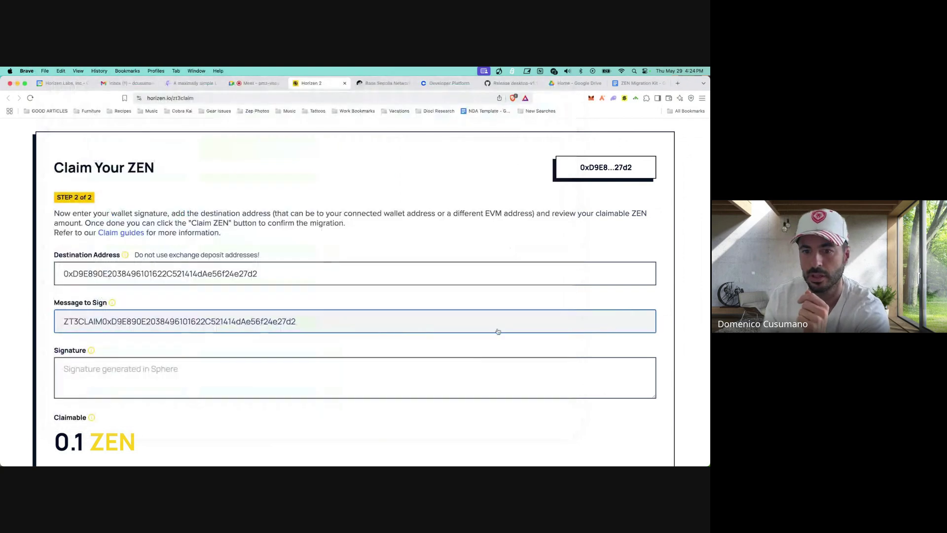
left_click(83, 326)
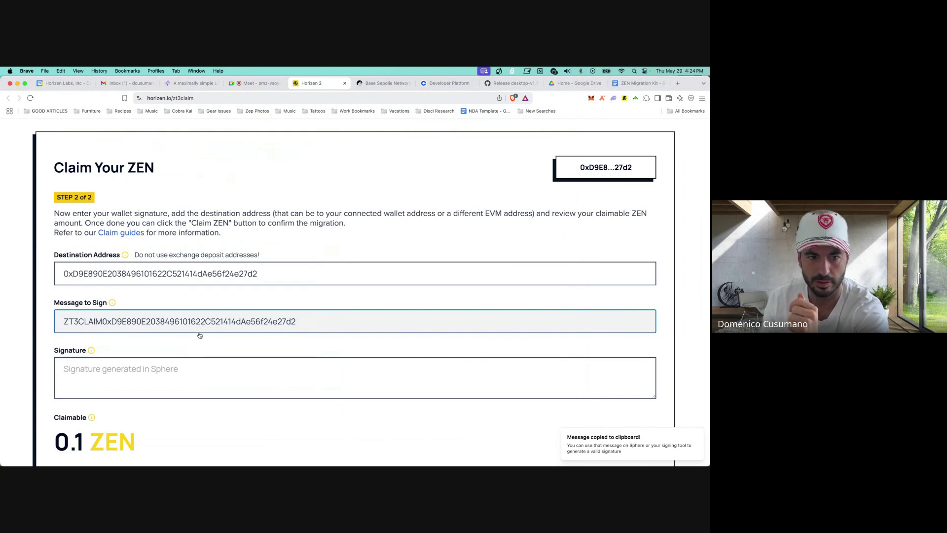
key("ctrl+Up")
left_click(209, 277)
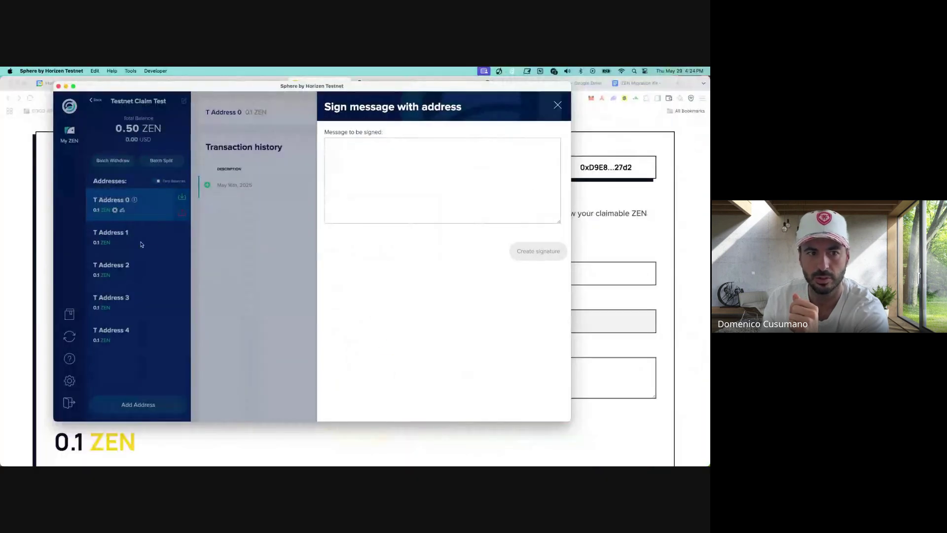
left_click(284, 242)
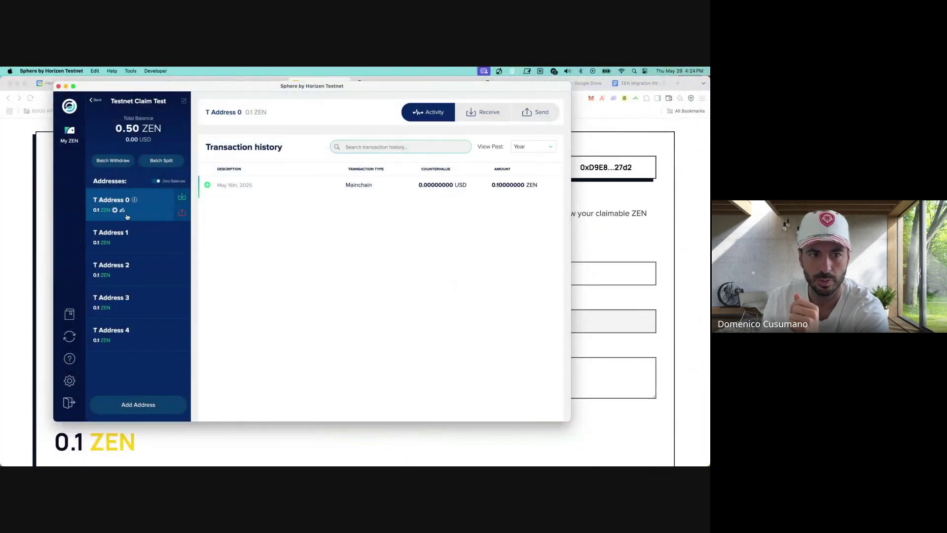
left_click(122, 211)
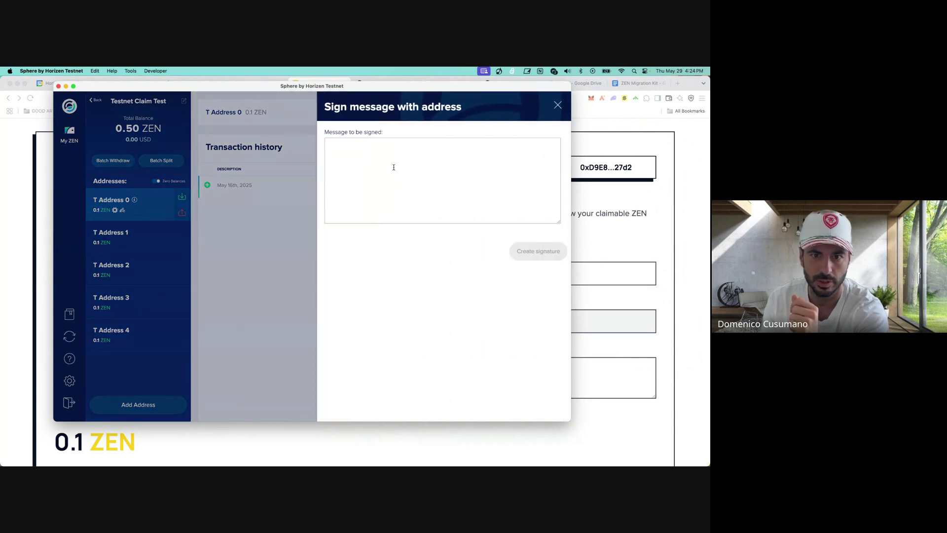
Step: Paste the ZT3CLAIM message, create and copy its signature, and return to the claim page
key("super+v")
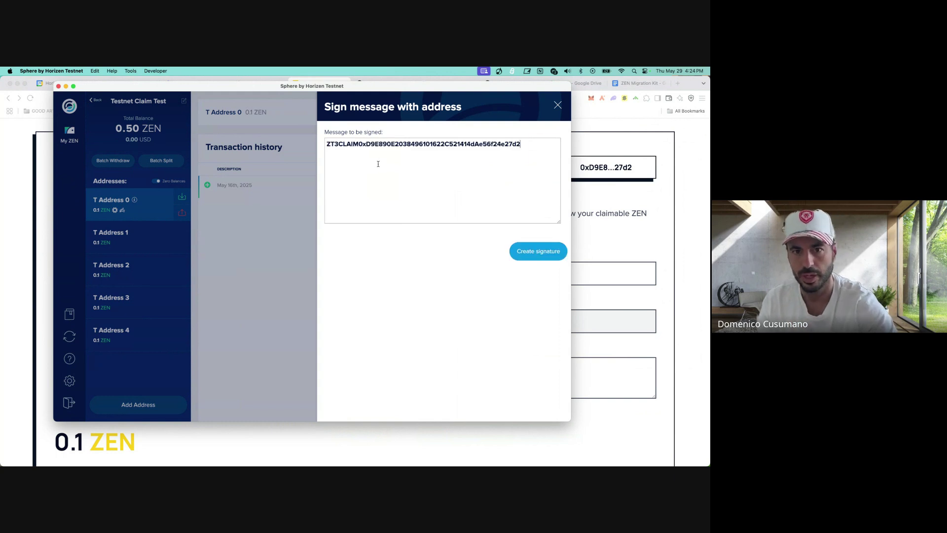
left_click(536, 255)
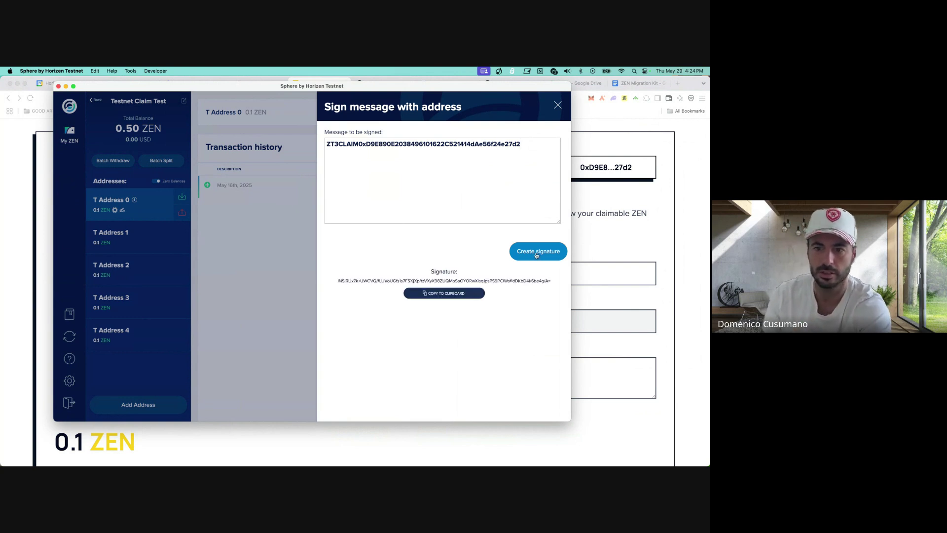
left_click(444, 295)
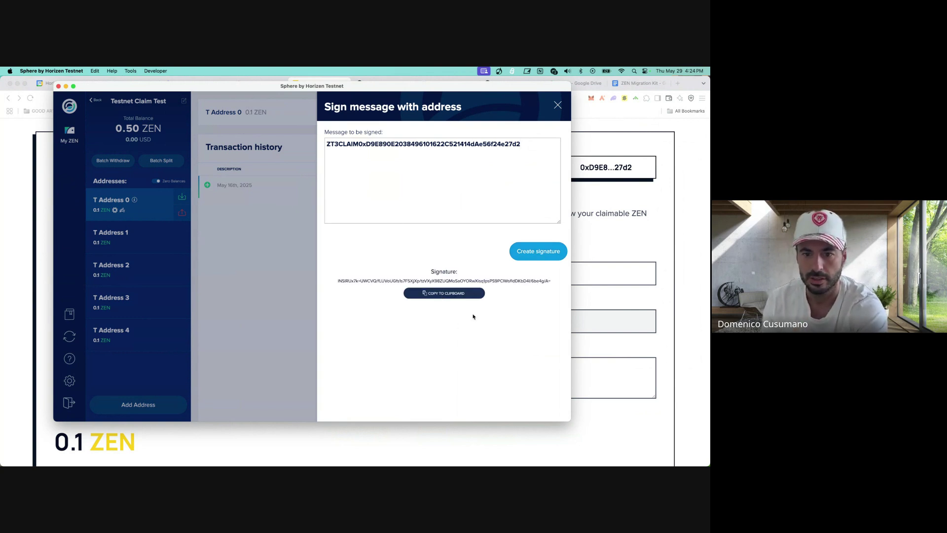
mouse_move(337, 284)
left_mouse_down()
mouse_move(551, 281)
mouse_move(431, 296)
left_mouse_up()
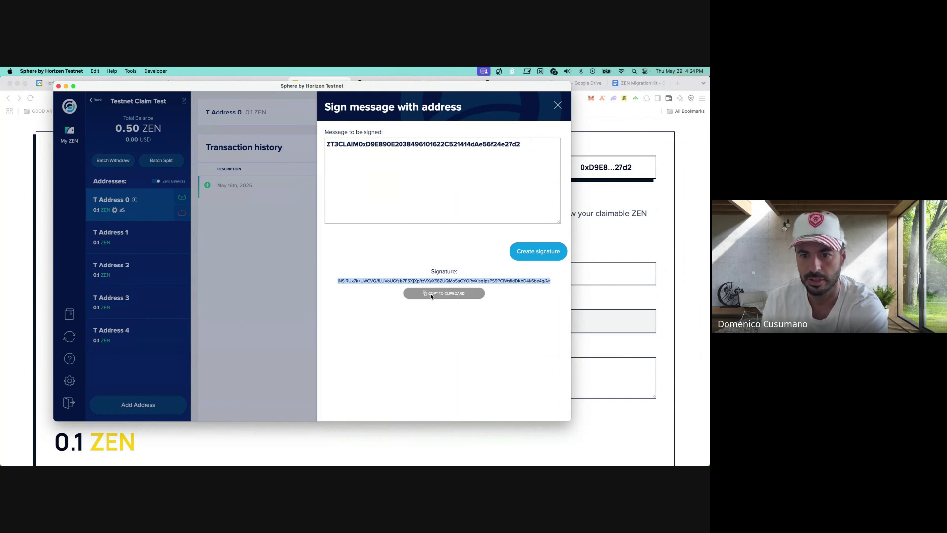
left_click(650, 256)
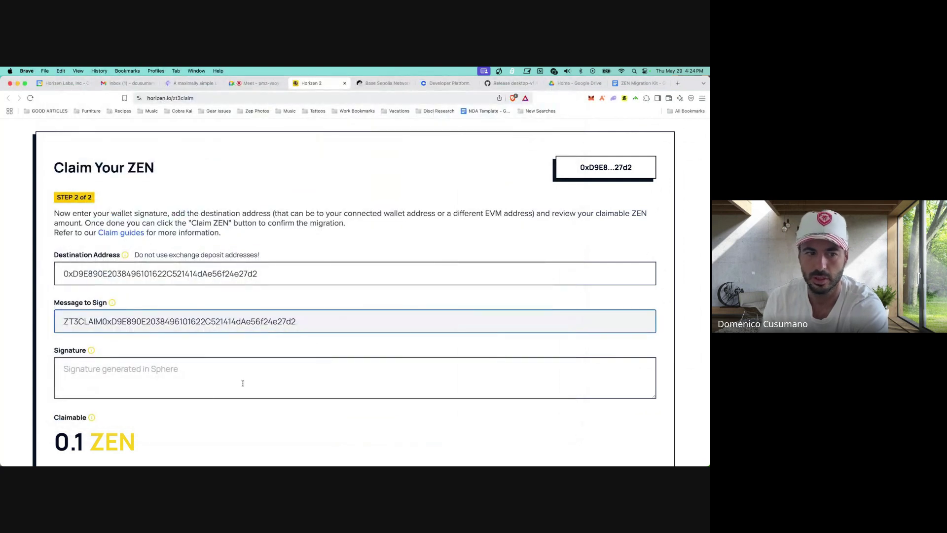
Step: Paste the signature, submit the 0.1 ZEN claim, and confirm the transaction in MetaMask
left_click(186, 375)
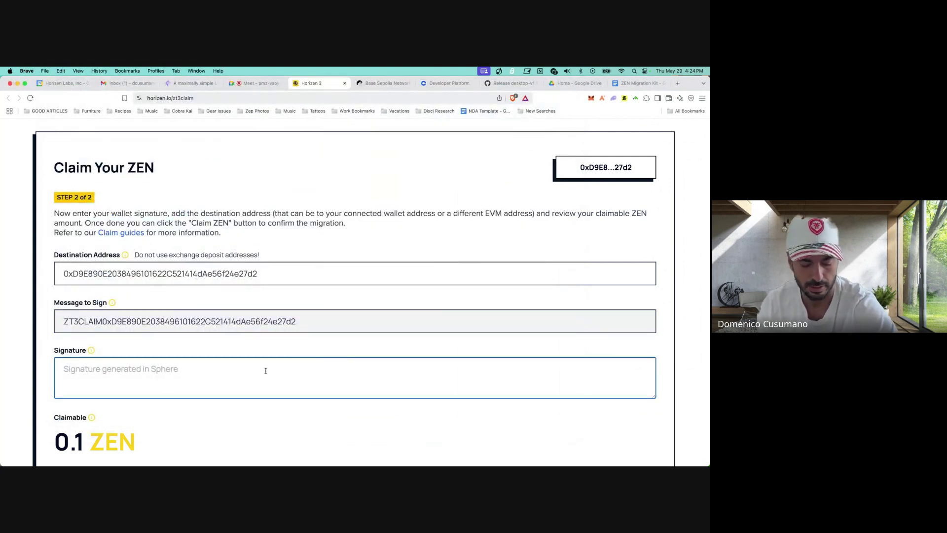
key("super+v")
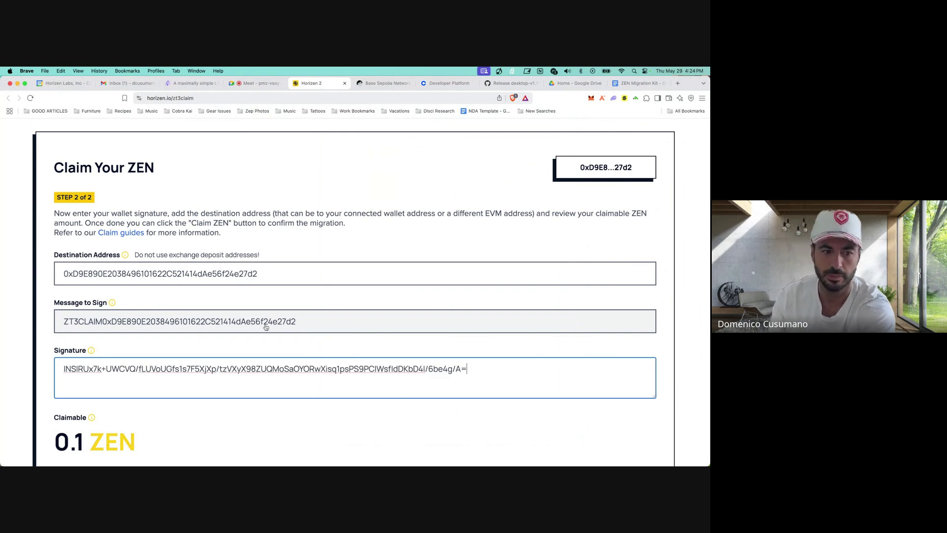
scroll(244, 210, "down", 2)
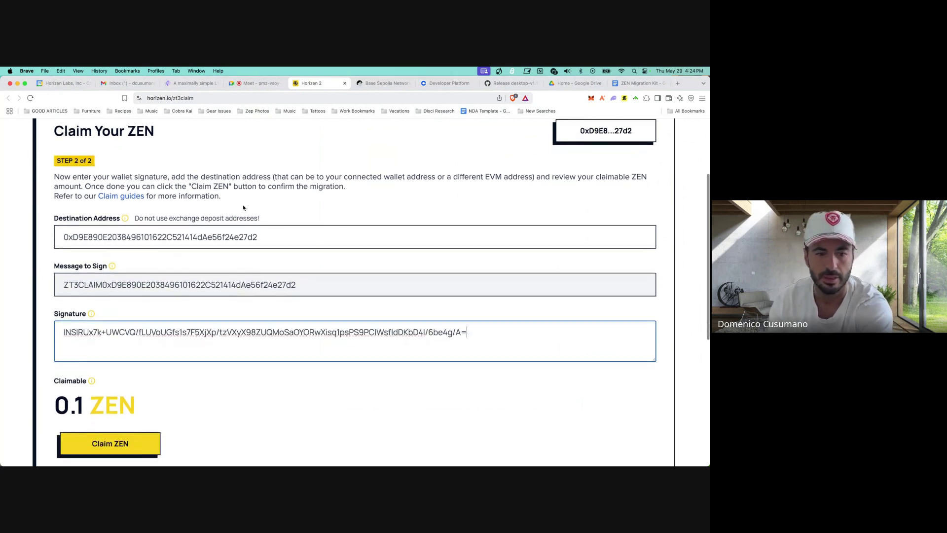
left_click(122, 445)
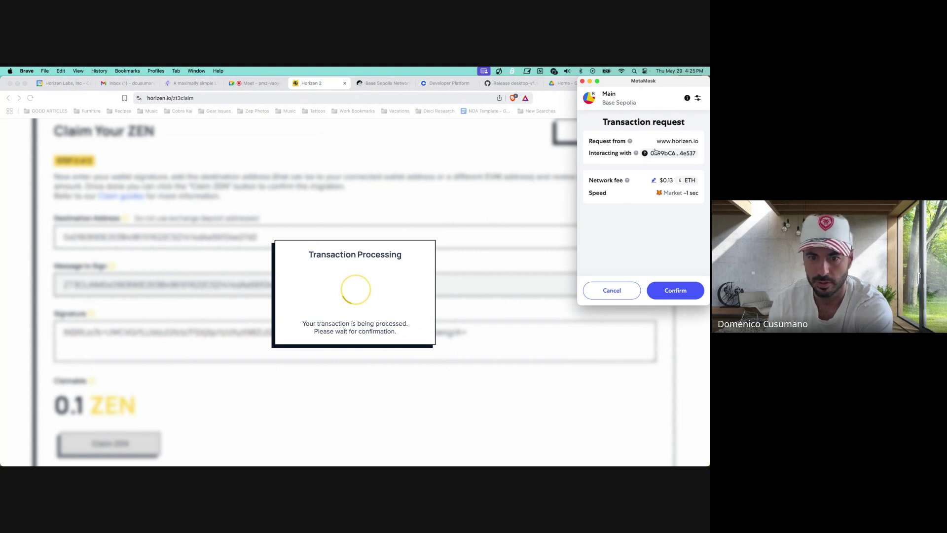
left_click(683, 291)
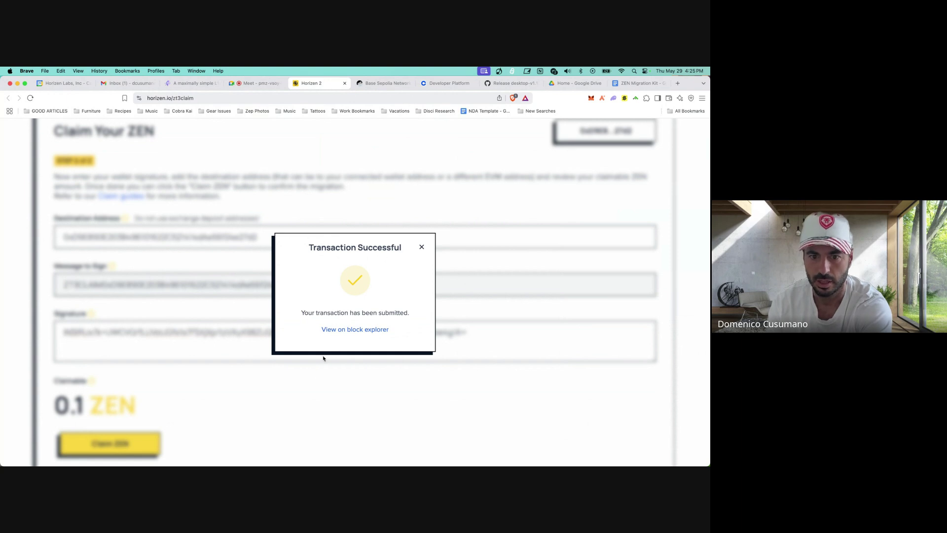
Step: Check BaseScan's details showing the 0.1 ZT3 transfer succeeded, then return to the claim portal
left_click(348, 330)
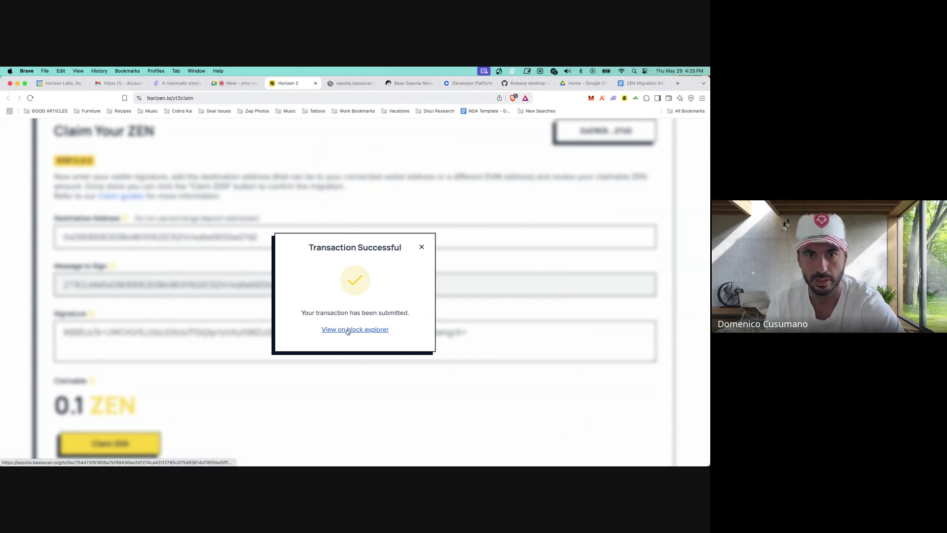
left_click(353, 82)
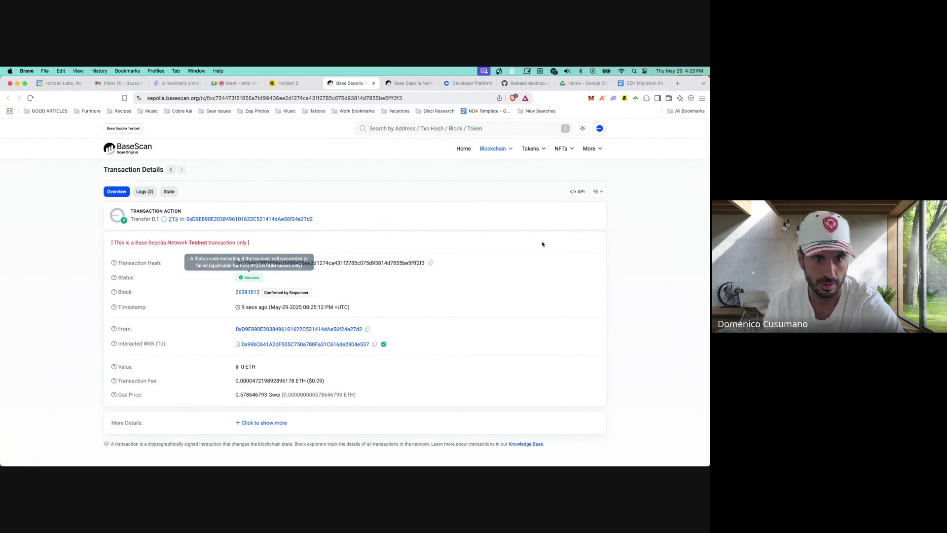
left_click(290, 84)
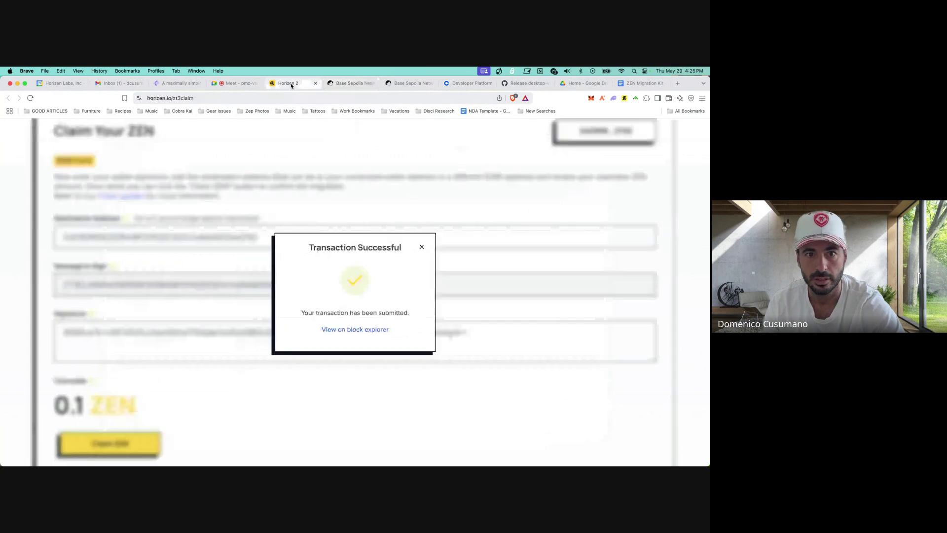
Step: Dismiss the Transaction Successful message, close Sphere's sign-message dialog, and return to the claim page in Brave
left_click(422, 247)
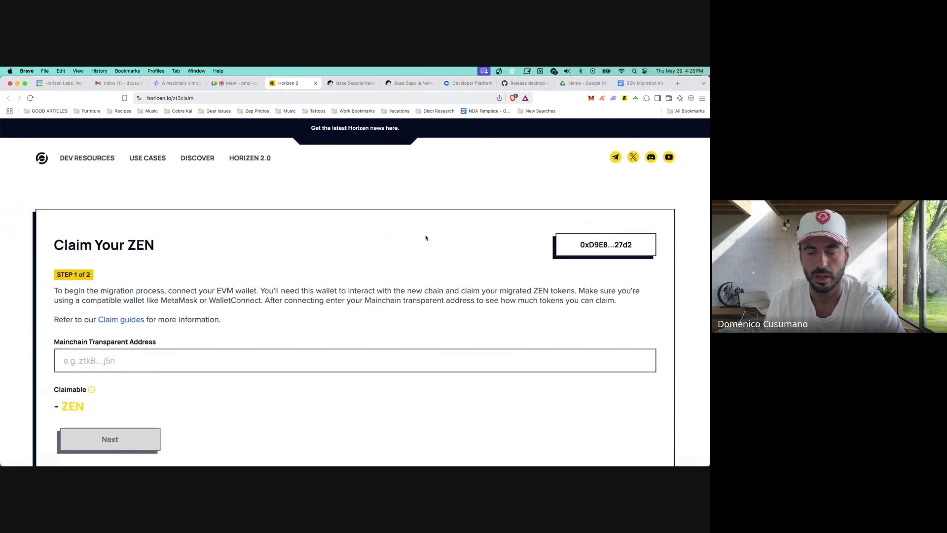
left_click(202, 356)
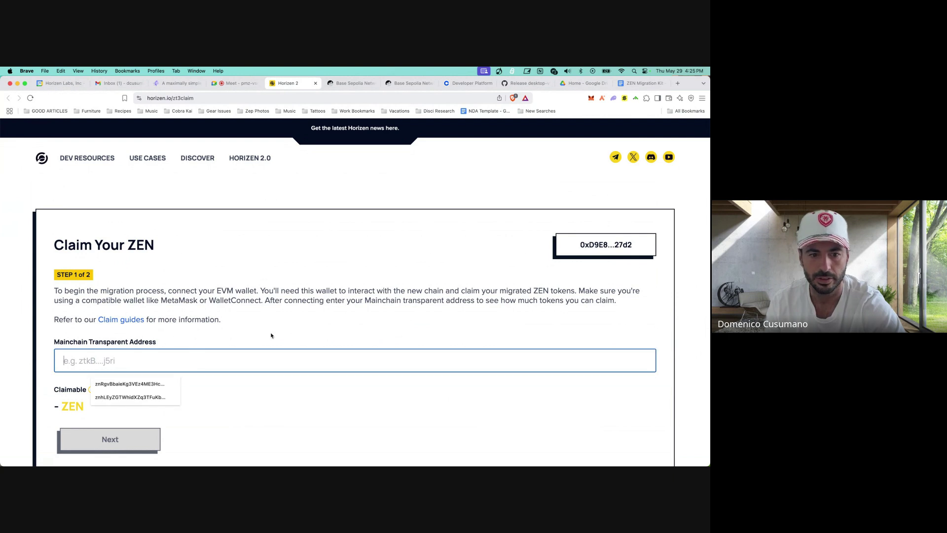
key("ctrl+Up")
left_click(153, 334)
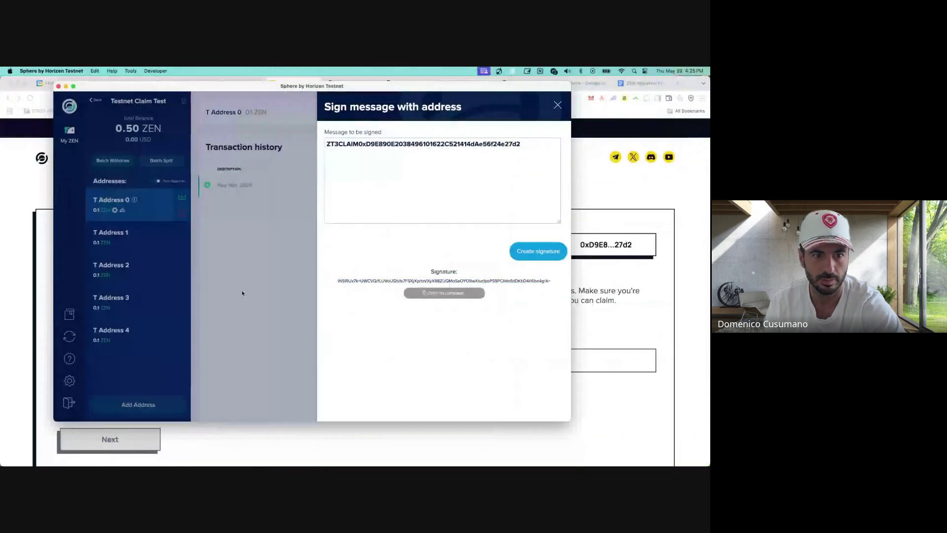
key("super+Tab")
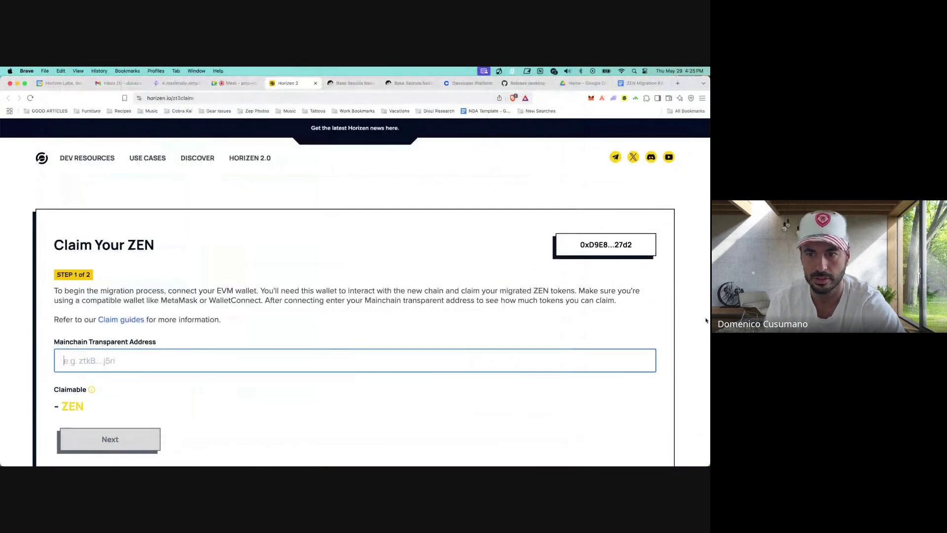
left_click(591, 99)
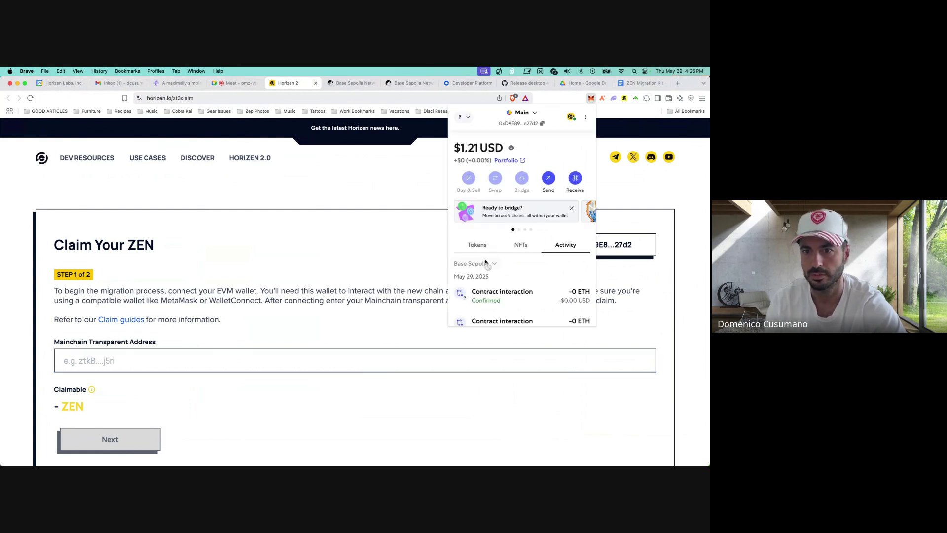
left_click(474, 245)
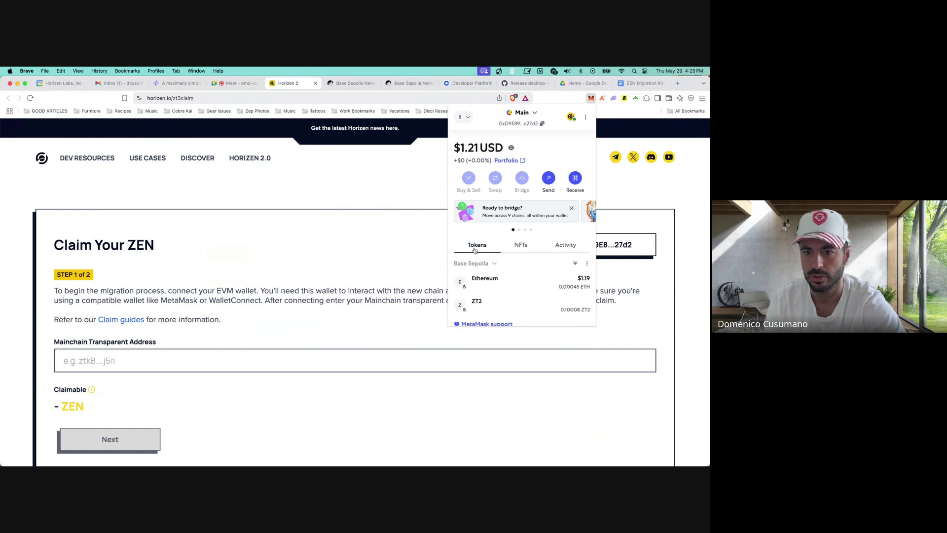
scroll(473, 267, "down", 1)
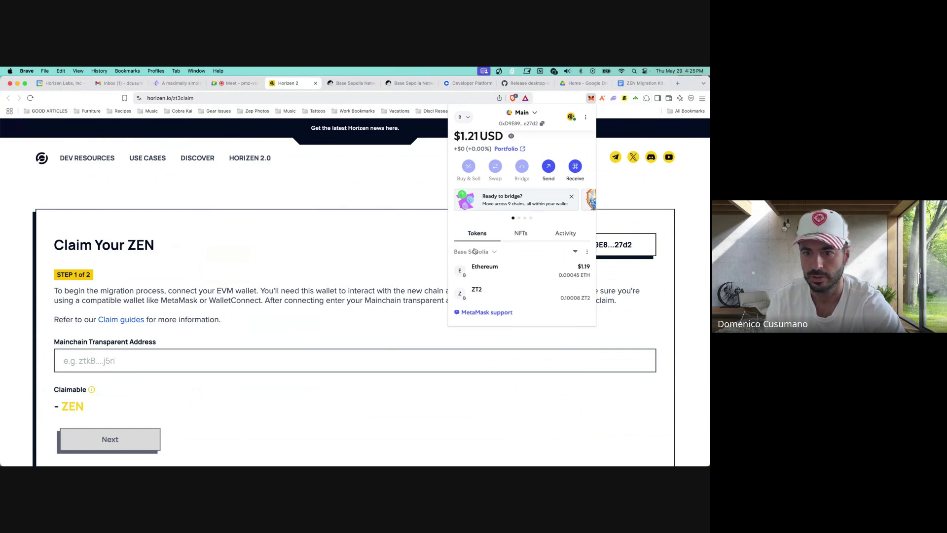
left_click(587, 252)
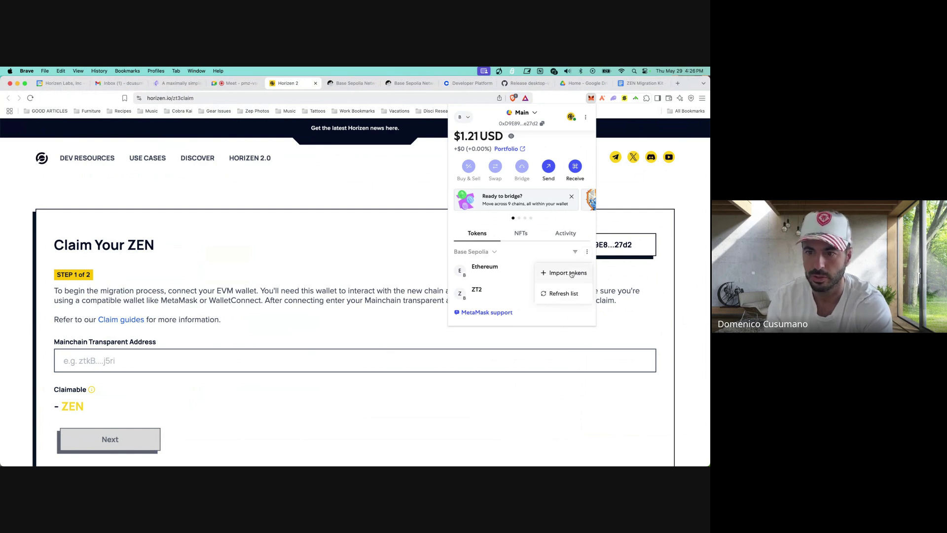
left_click(341, 213)
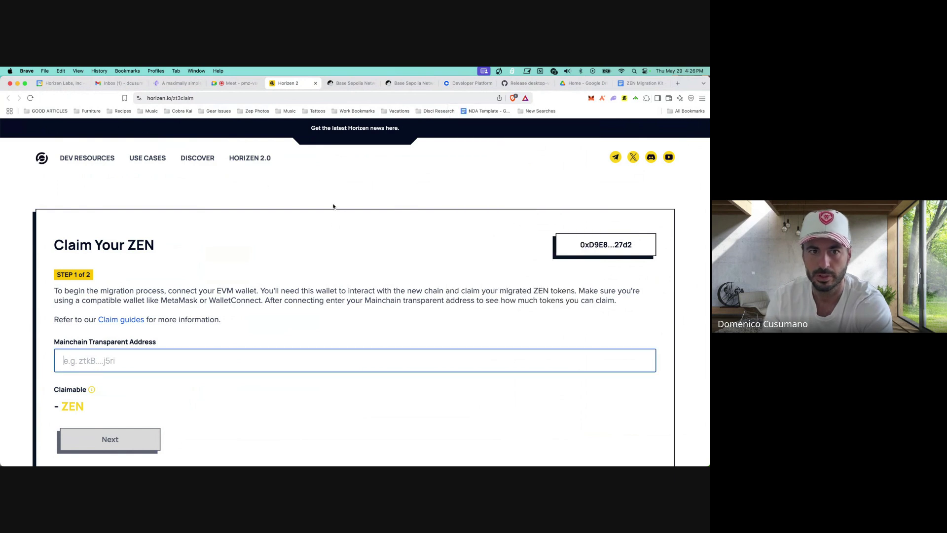
Step: In the ZEN Migration Kit document, select the ERC-20 (ZT3) Base Sepolia contract address
left_click(636, 88)
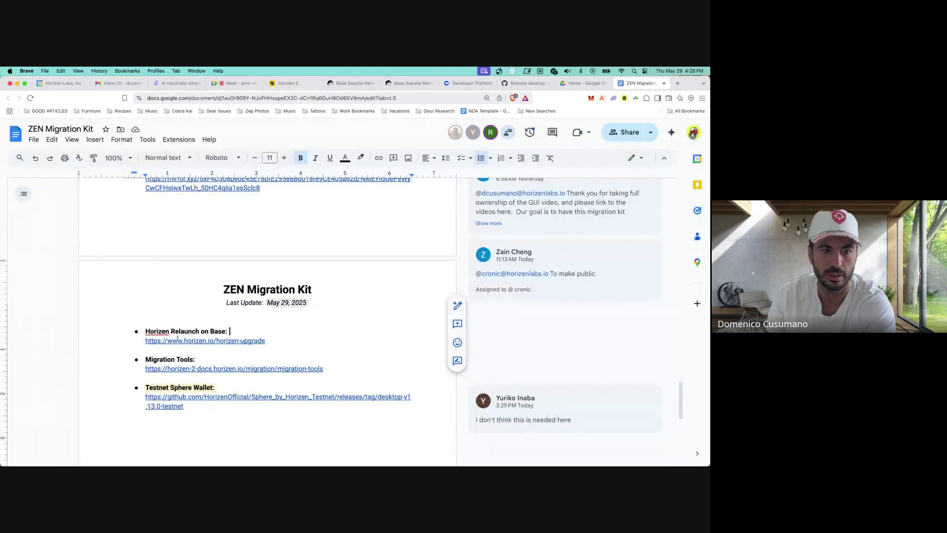
scroll(178, 338, "up", 5)
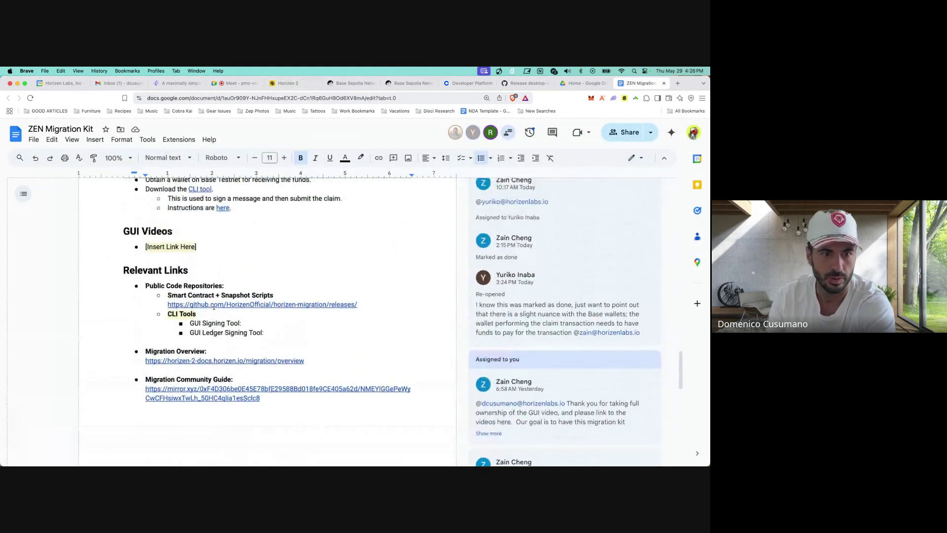
scroll(213, 307, "up", 15)
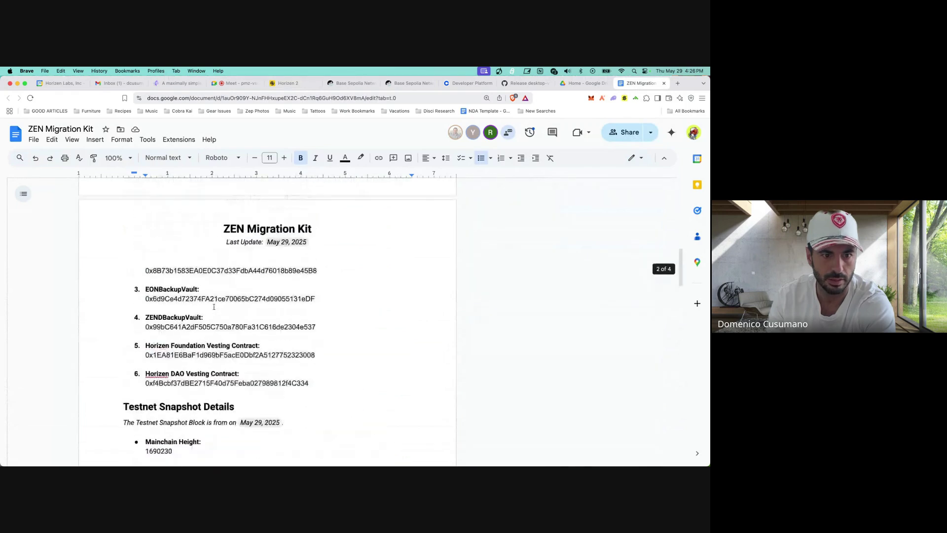
scroll(214, 307, "up", 6)
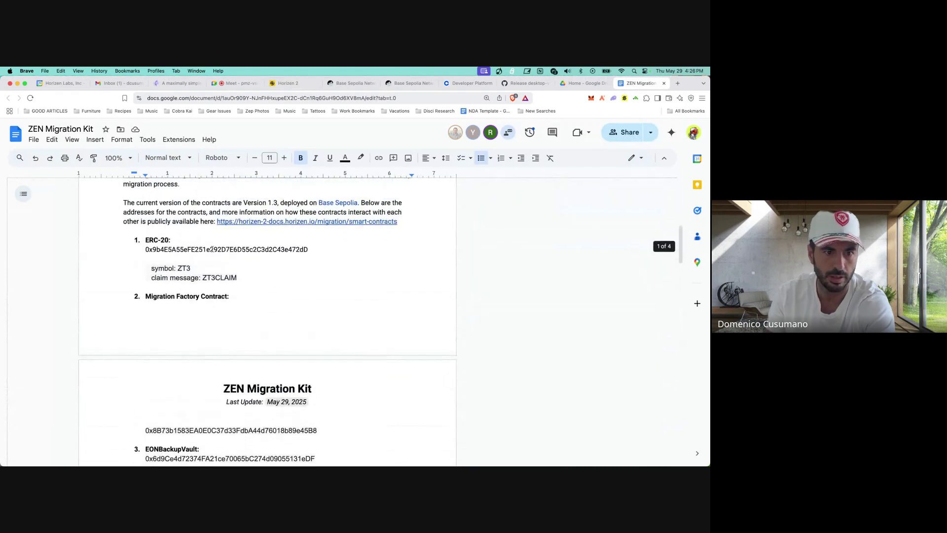
double_click(212, 249)
key("super+c")
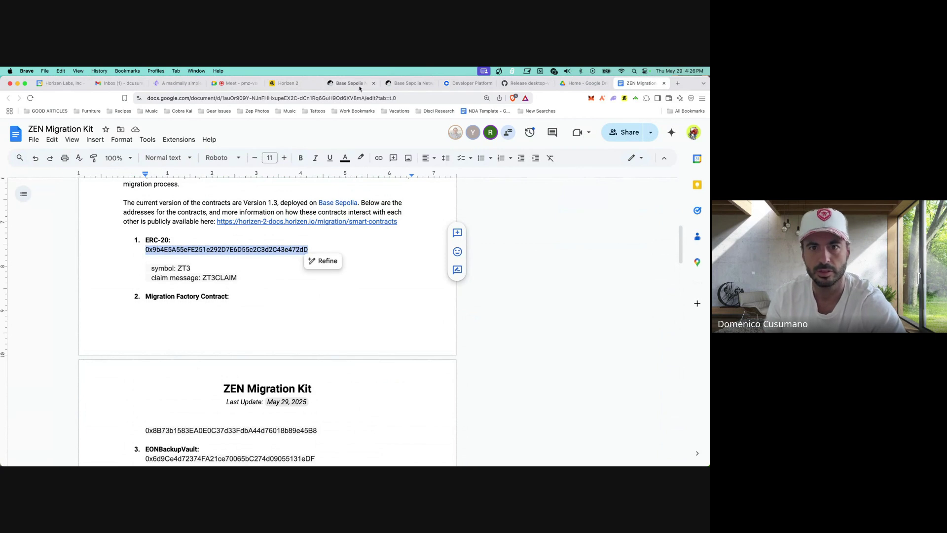
Step: From the claim portal, open MetaMask's custom token import with Base Sepolia as the network
left_click(285, 83)
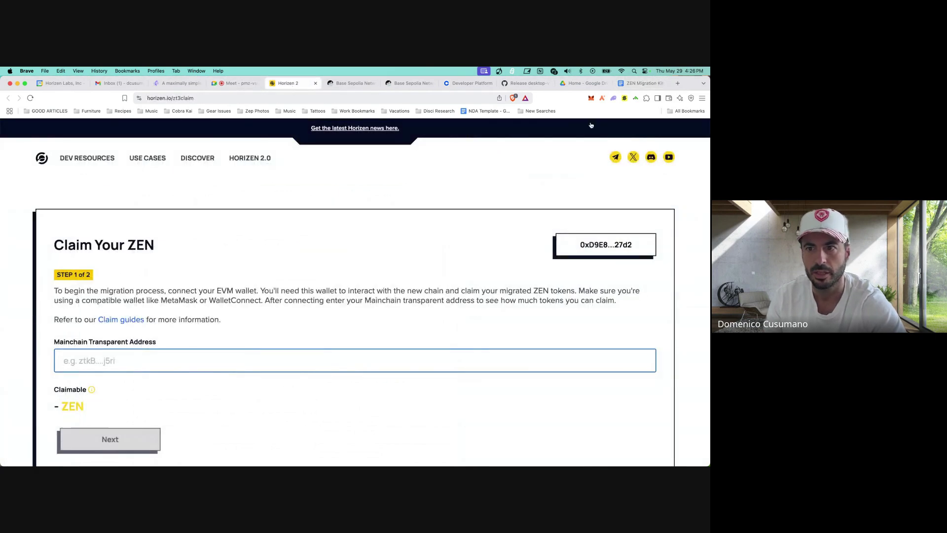
left_click(591, 98)
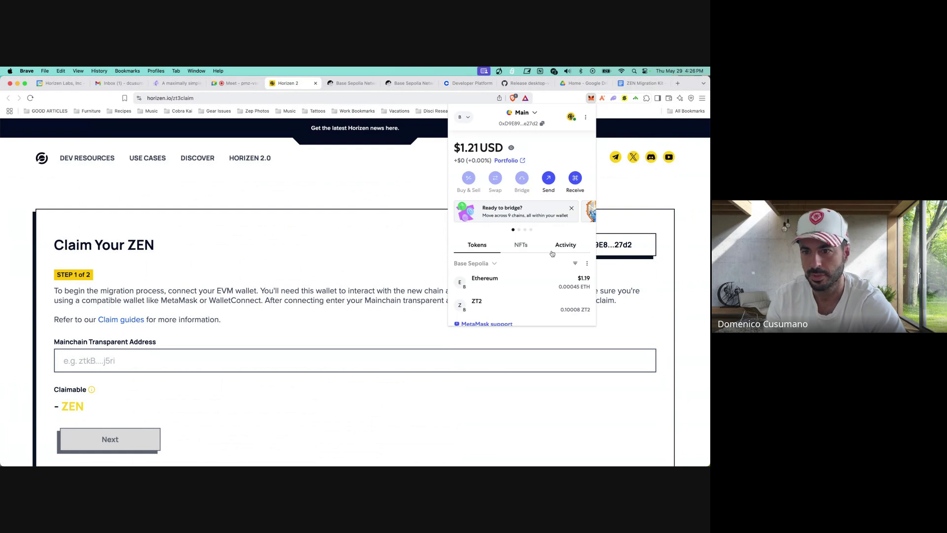
left_click(587, 262)
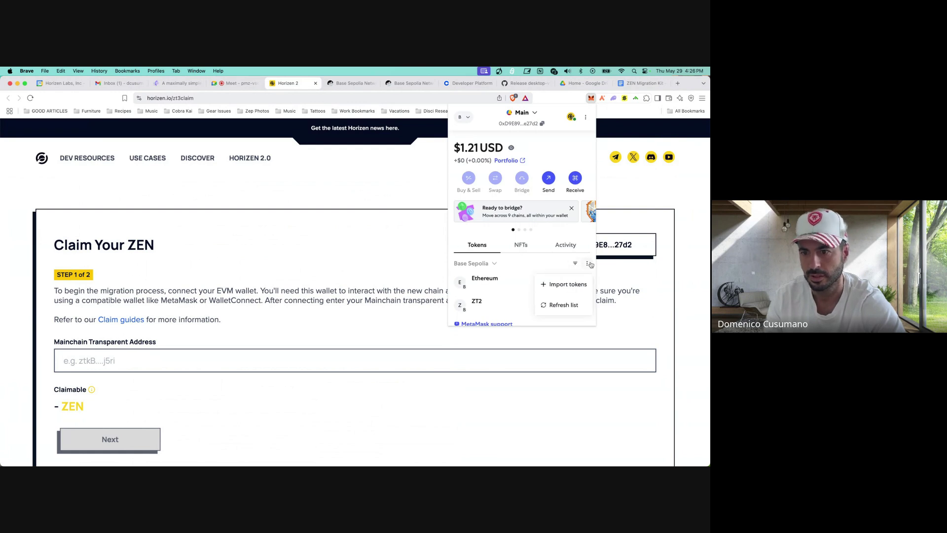
left_click(562, 287)
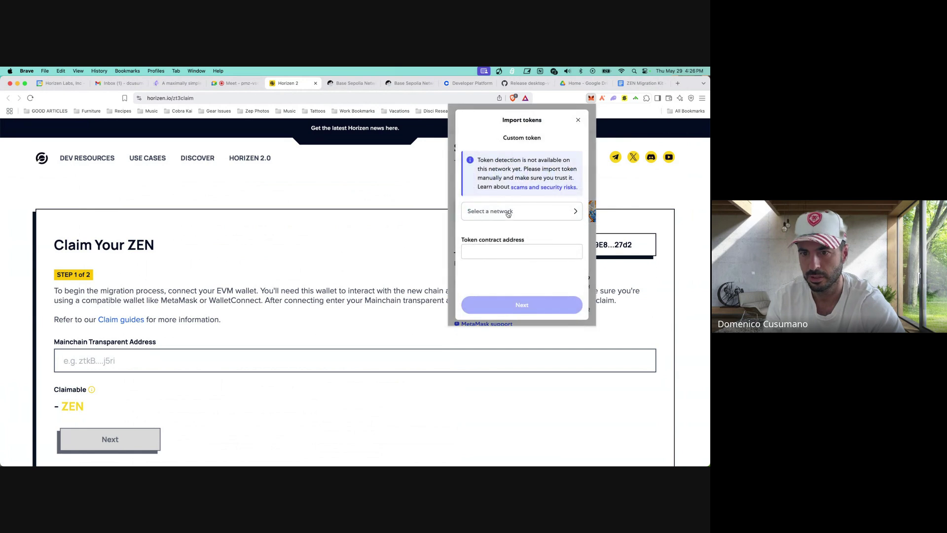
left_click(508, 214)
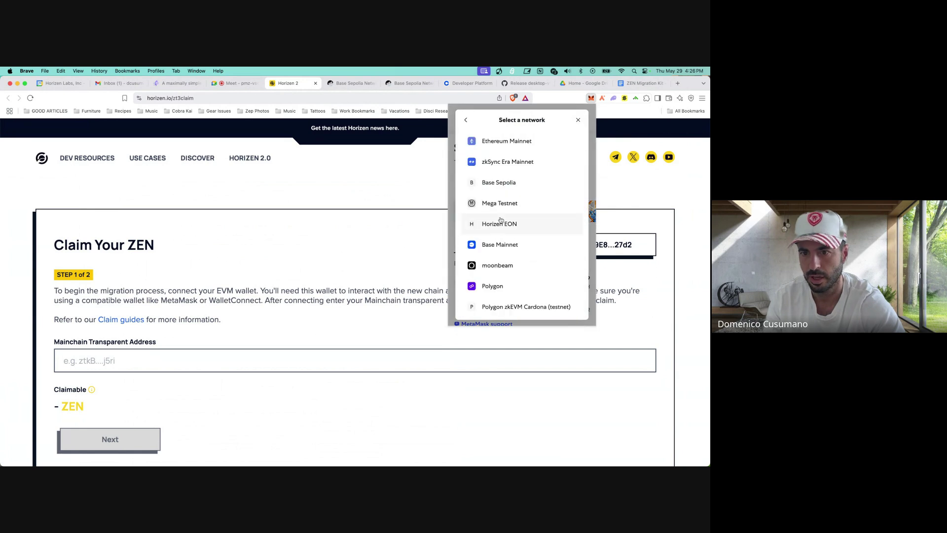
left_click(503, 186)
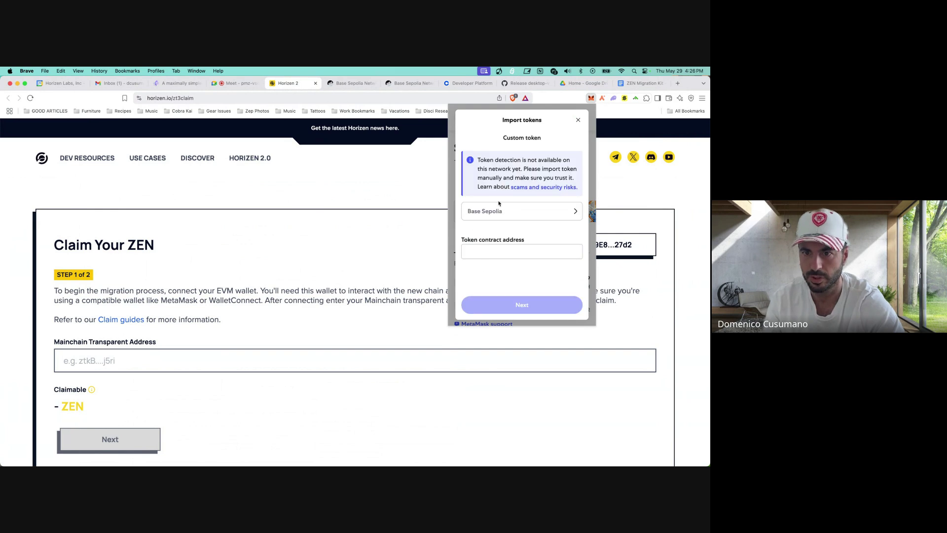
Step: Paste the ZT3 contract address, check the auto-filled ZT3 symbol, and import the token
left_click(490, 253)
key("super+v")
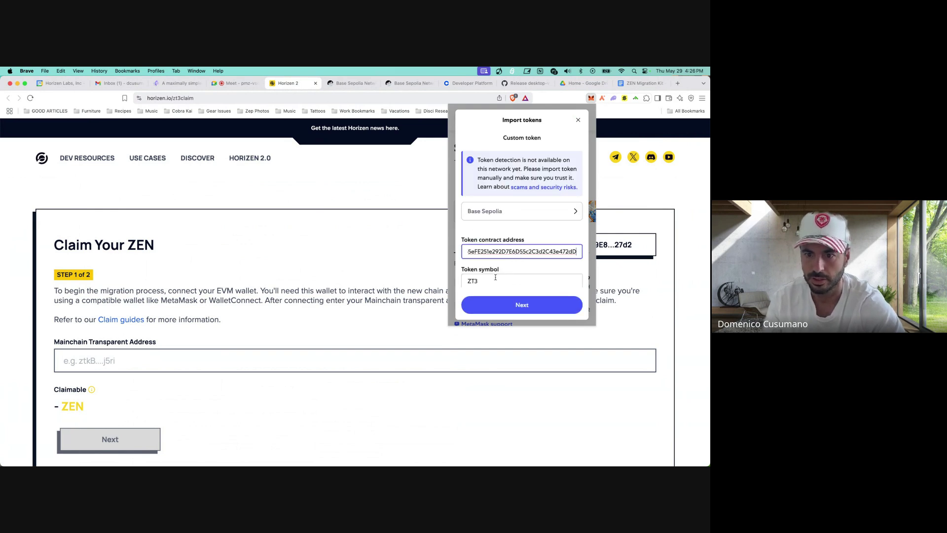
key("Tab")
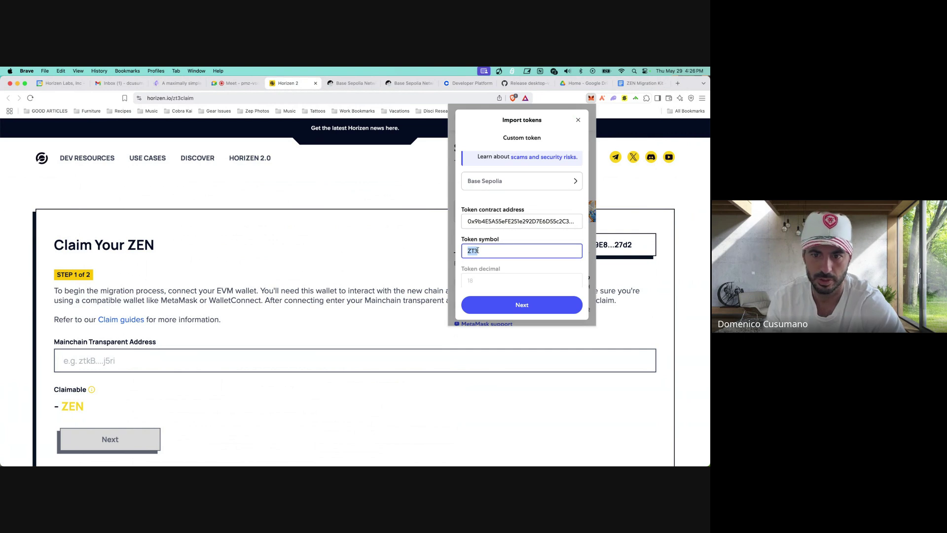
left_click(485, 252)
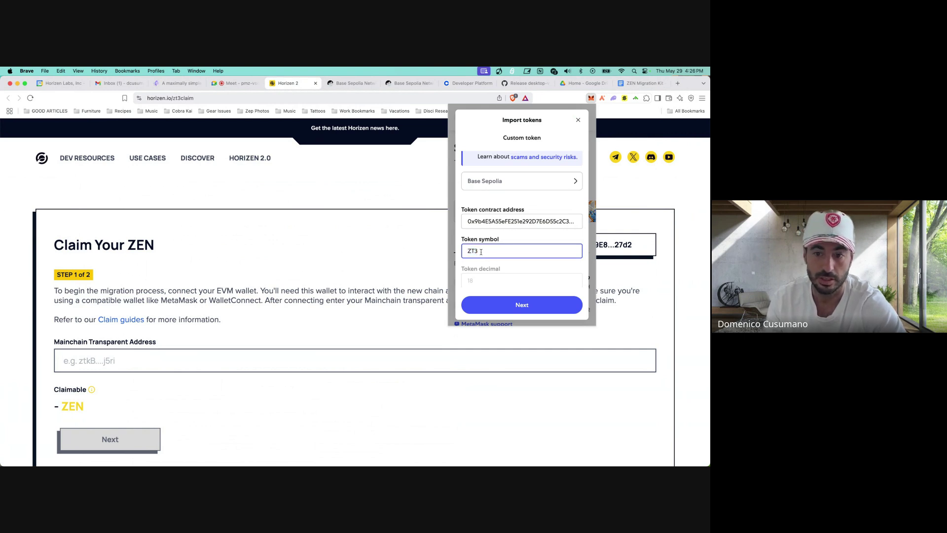
double_click(481, 252)
left_click(480, 252)
scroll(511, 254, "down", 1)
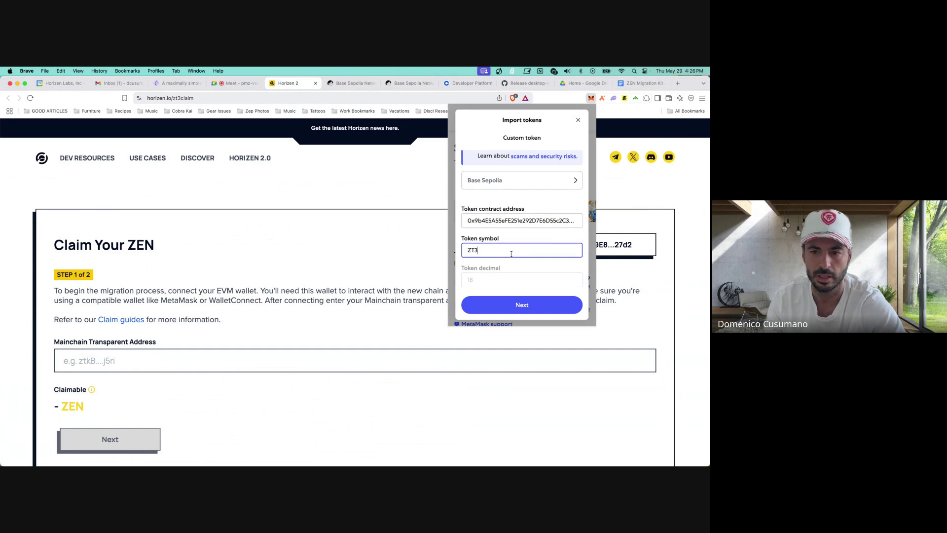
left_click_drag(511, 254, 480, 250)
left_click(474, 252)
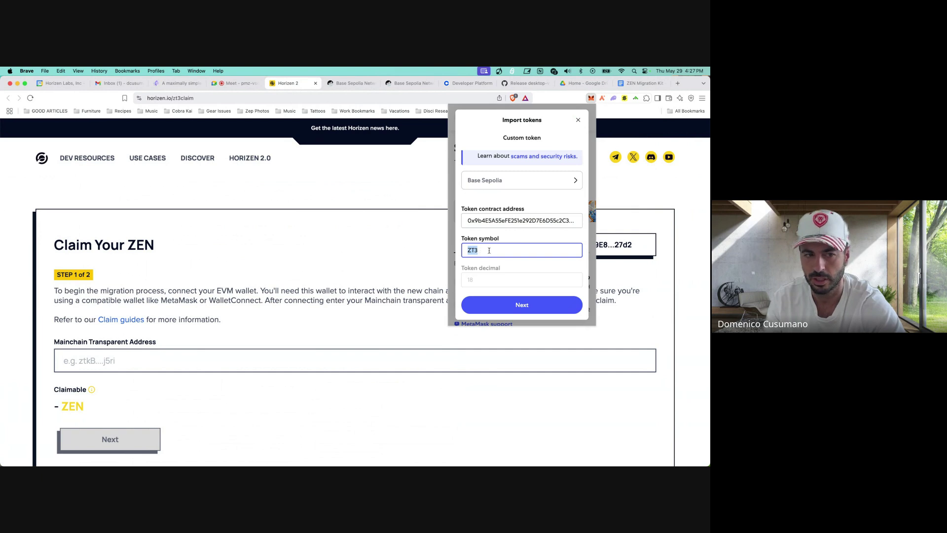
left_click(488, 250)
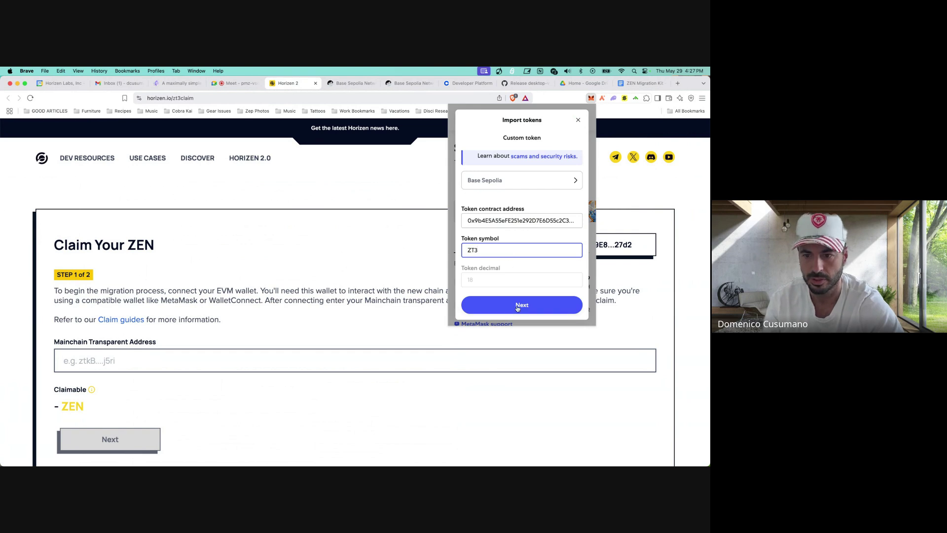
left_click(518, 305)
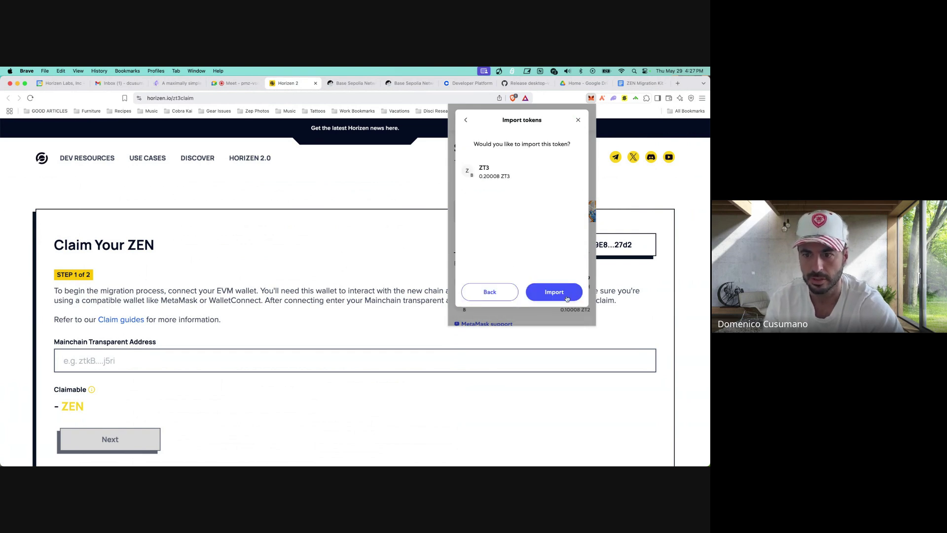
left_click(558, 294)
Step: Confirm the ZT3 token shows 0.20008 ZT3 in its details, then return to the wallet overview
scroll(508, 289, "down", 2)
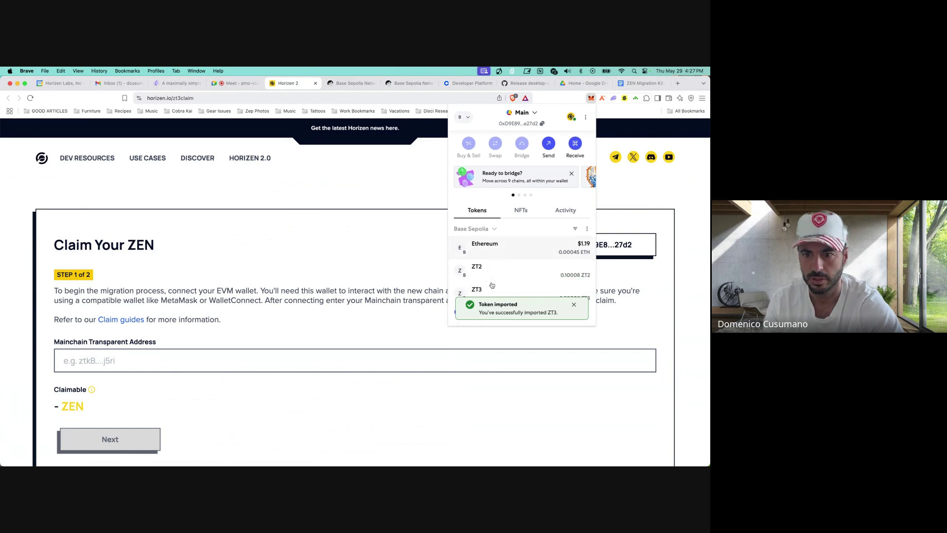
left_click(573, 305)
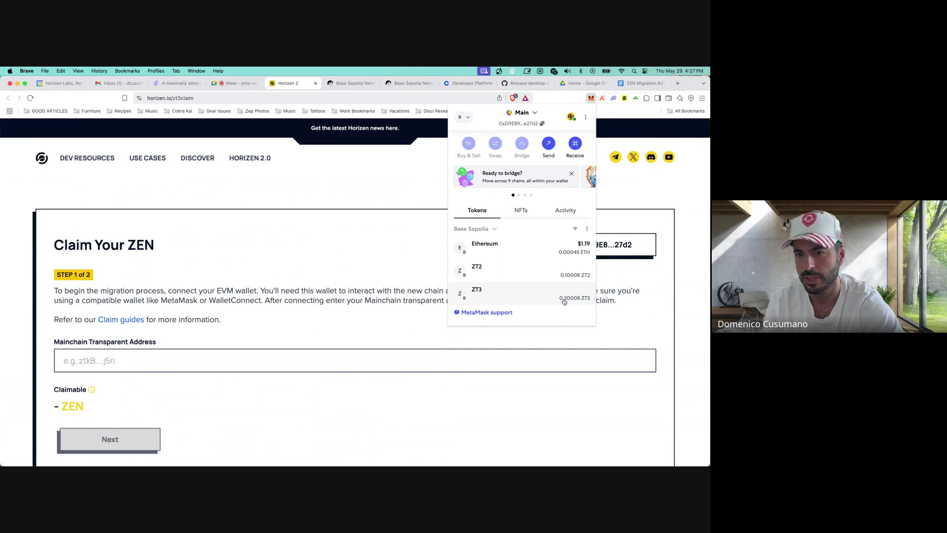
left_click(517, 296)
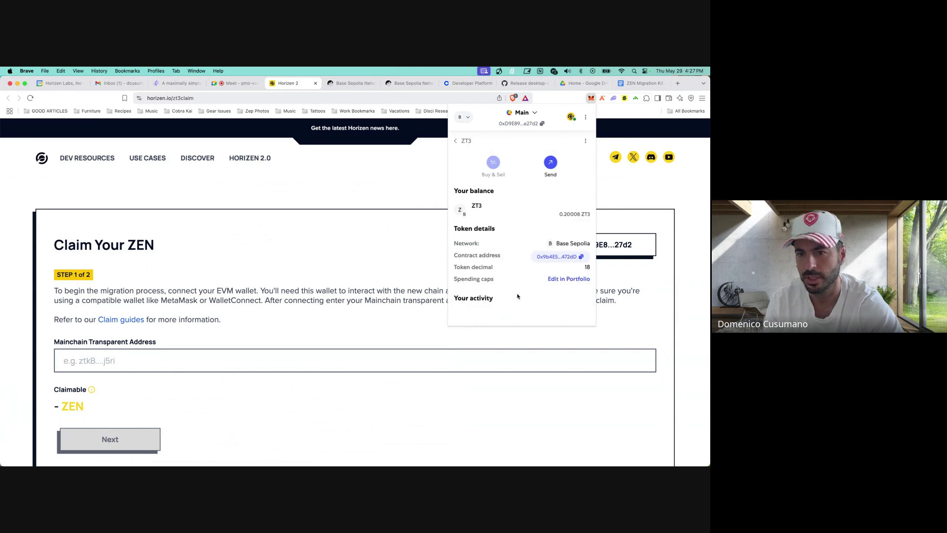
left_click(455, 140)
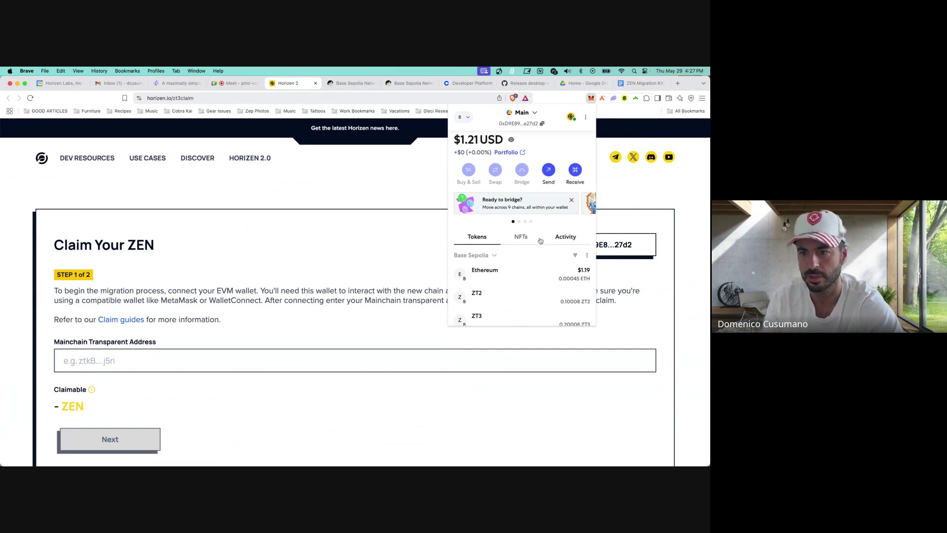
scroll(541, 240, "down", 1)
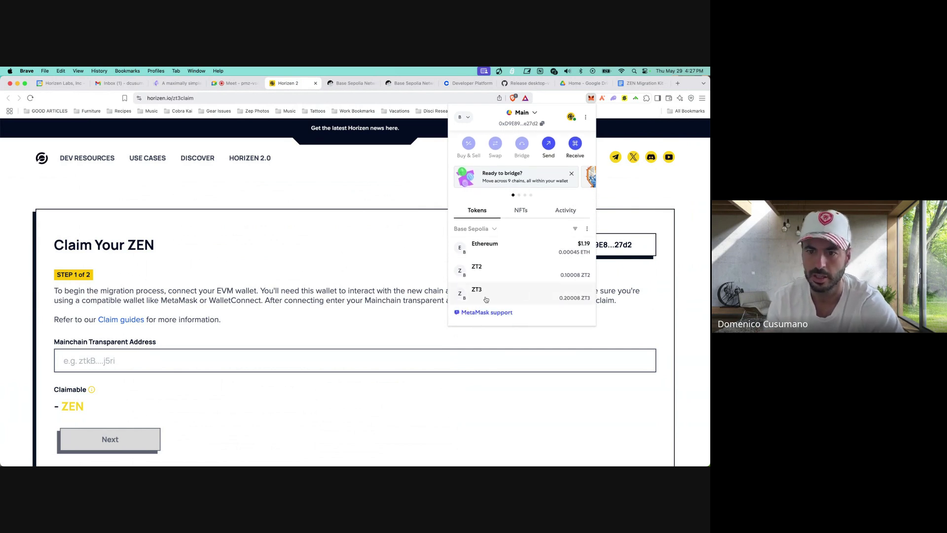
key("ctrl+Up")
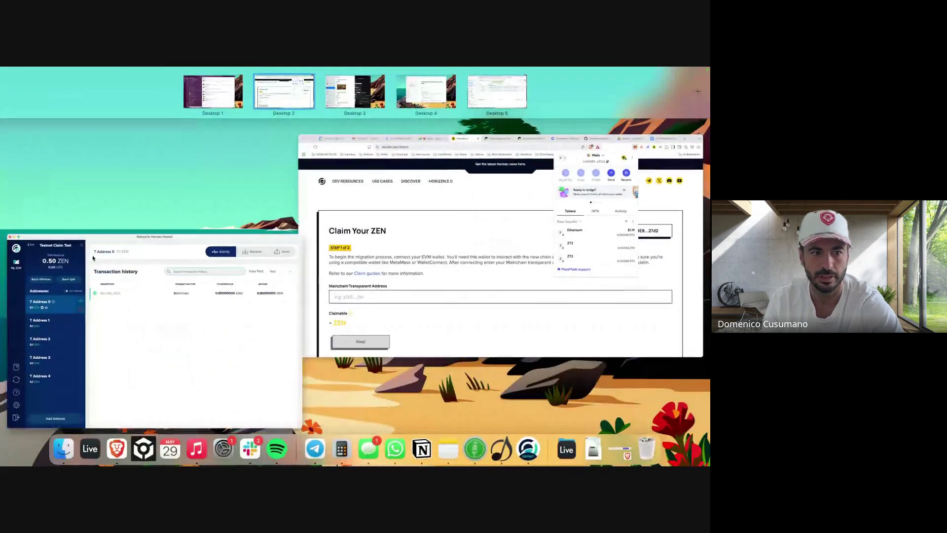
left_click(103, 256)
left_click(180, 197)
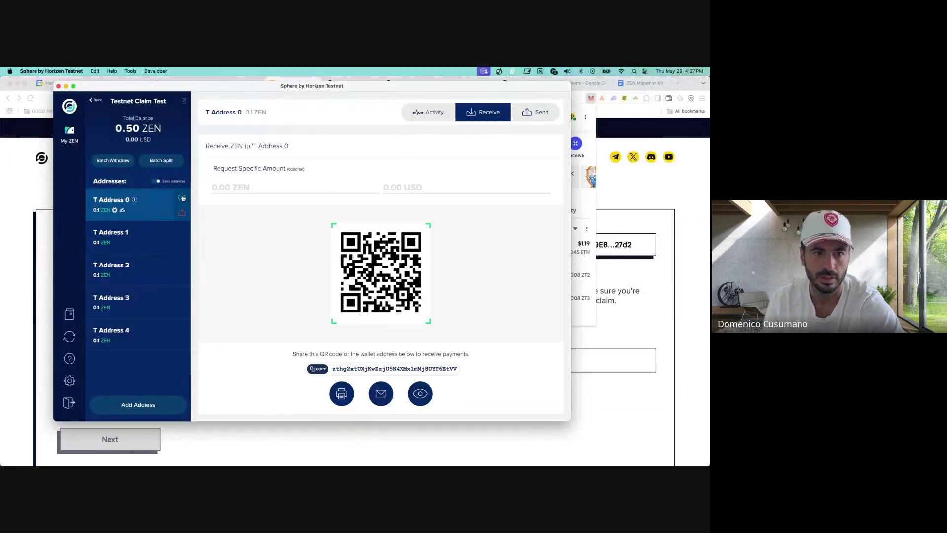
key("super+Tab")
left_click(127, 360)
key("super+v")
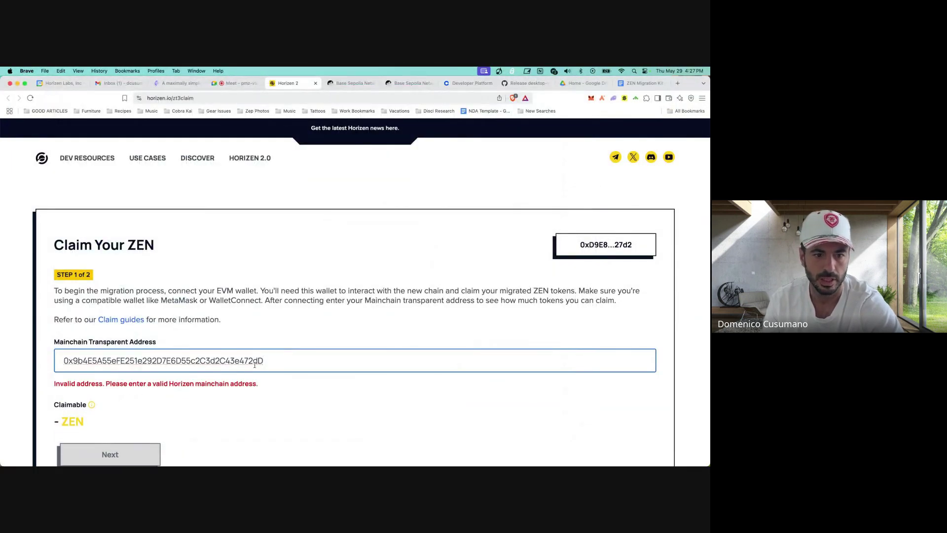
key("ctrl+Up")
left_click(148, 326)
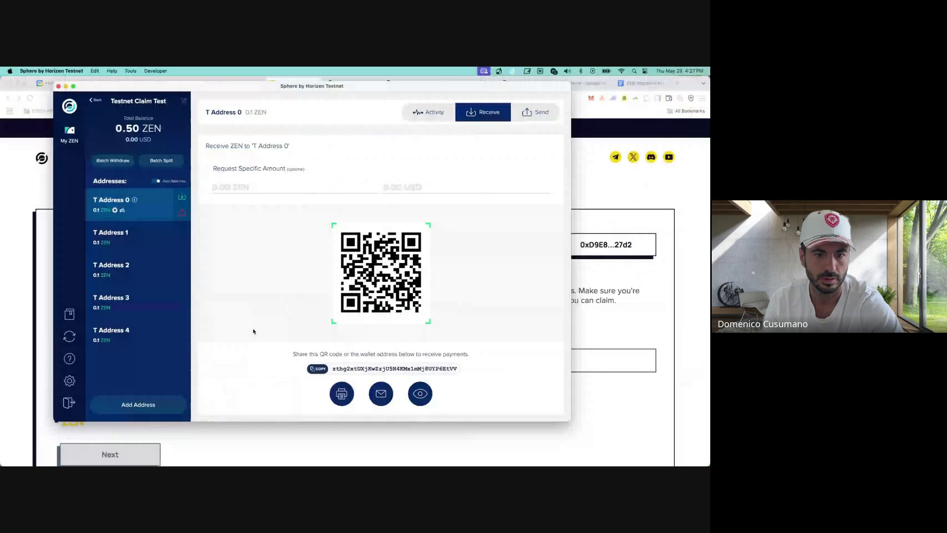
left_click(320, 370)
key("super+Tab")
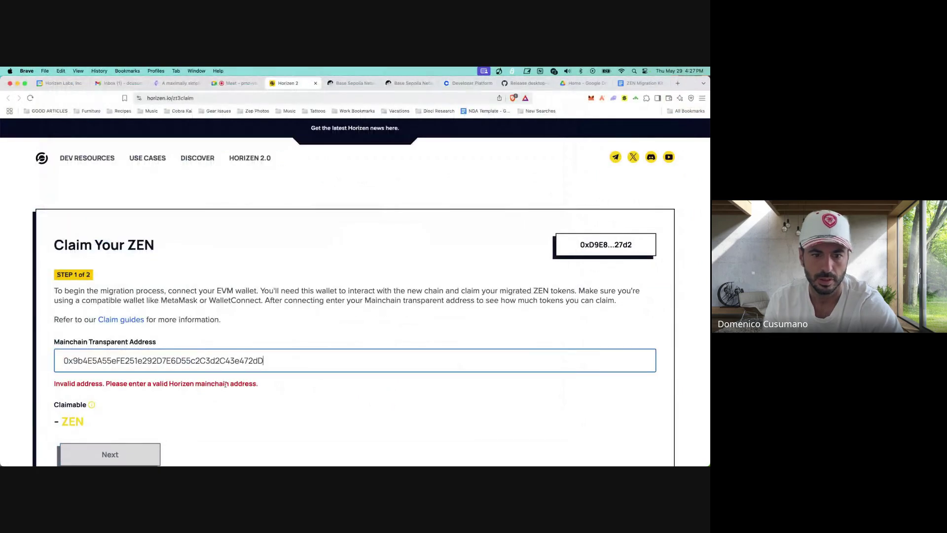
triple_click(243, 363)
key("super+v")
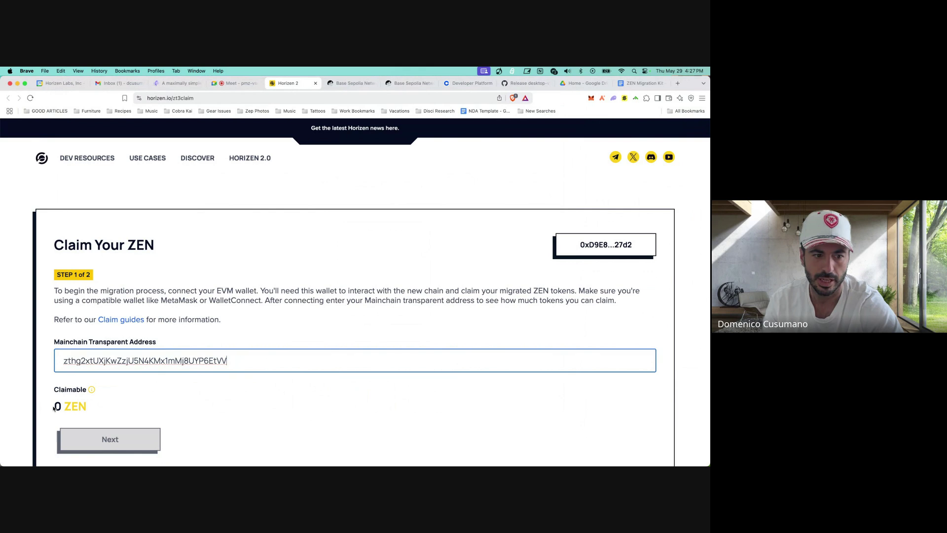
left_click_drag(53, 411, 115, 408)
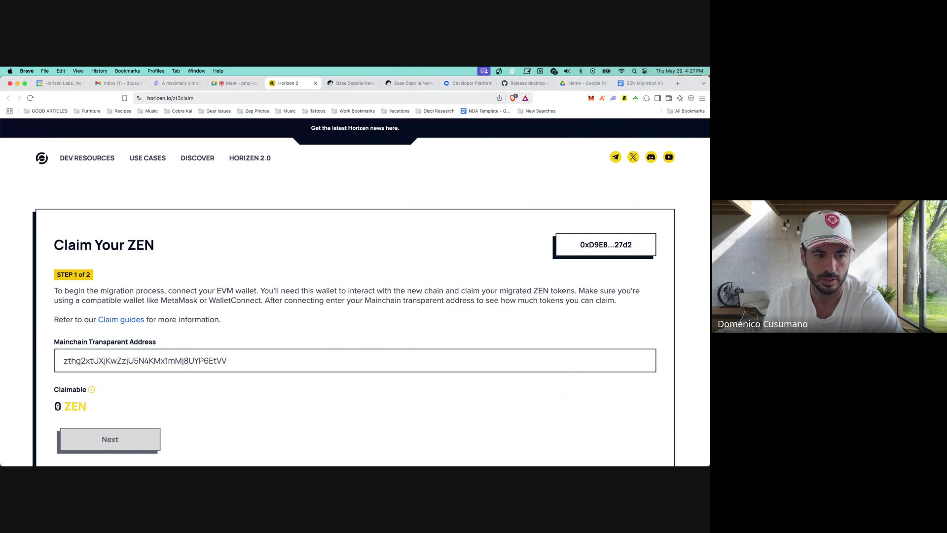
double_click(203, 363)
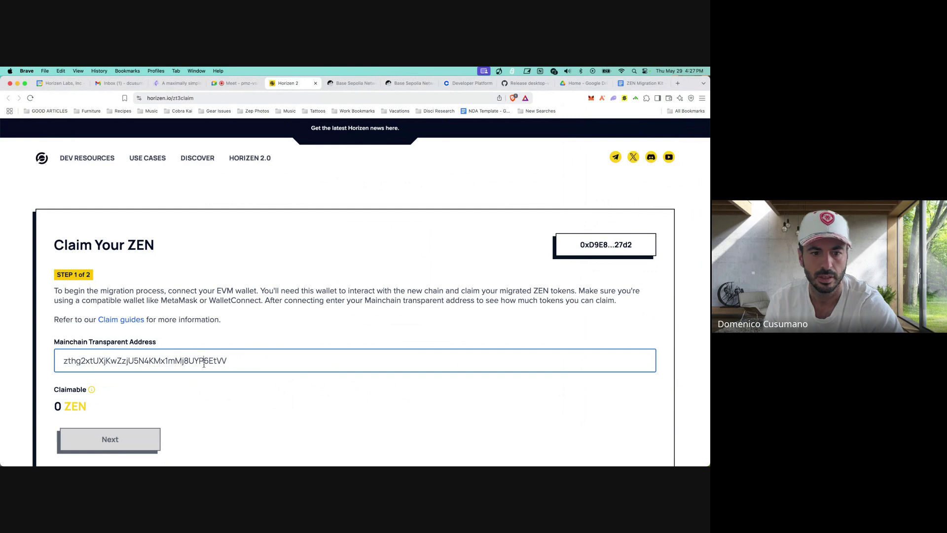
key("BackSpace")
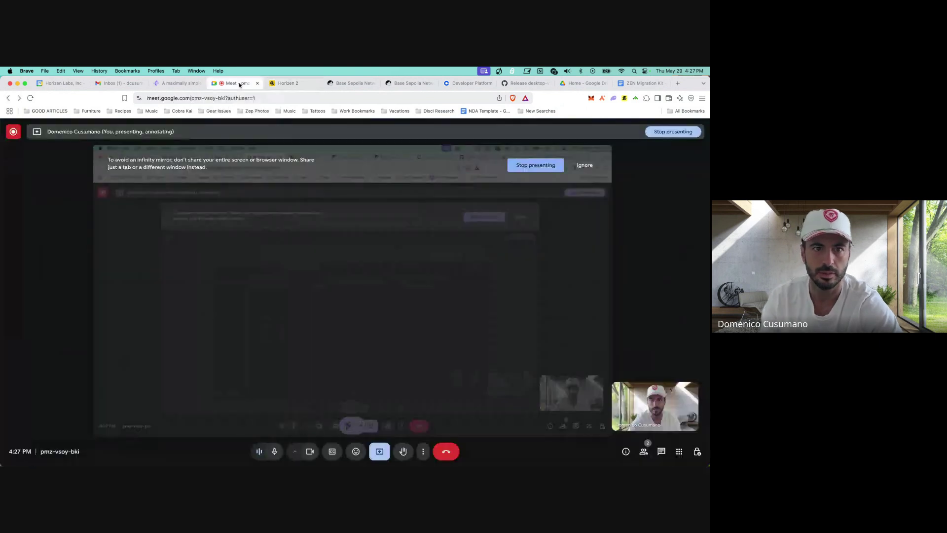
Step: Switch to the Google Meet tab and open the present button's menu in the bottom toolbar
left_click(239, 84)
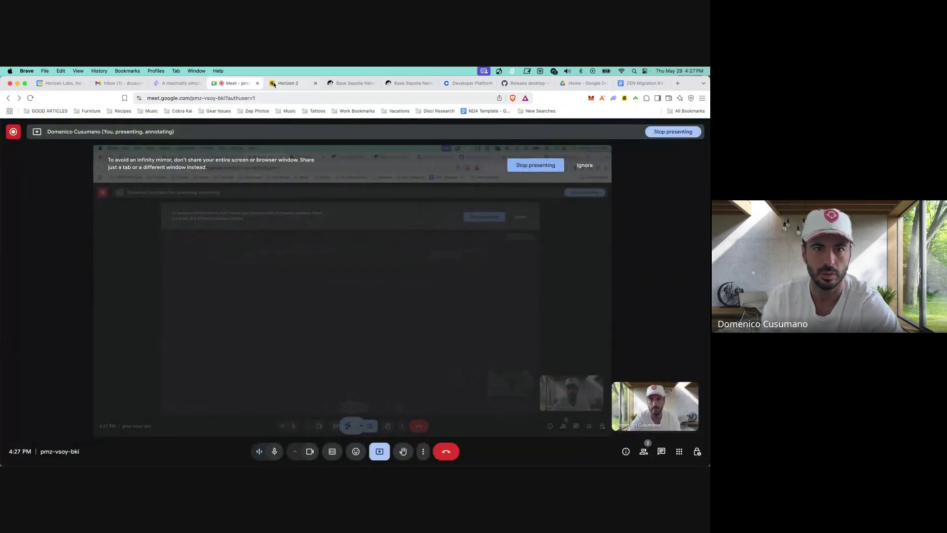
left_click(379, 451)
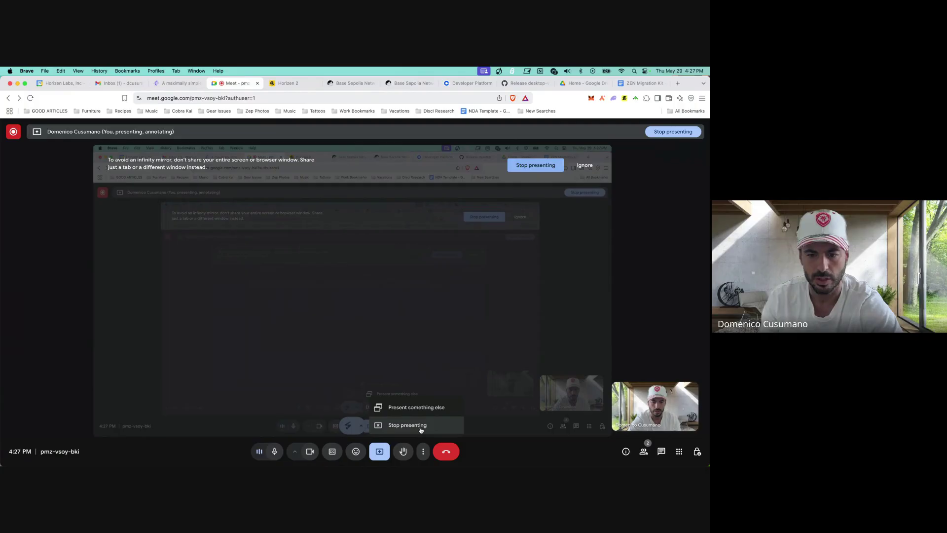